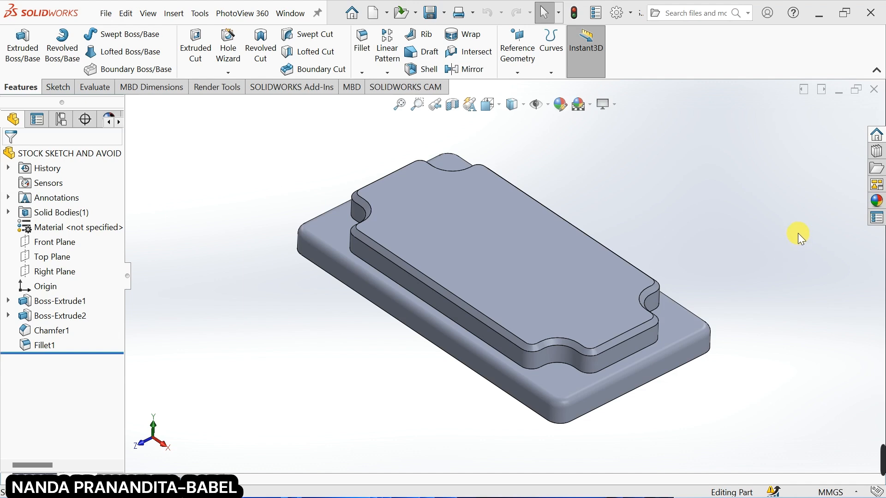
Start a sketch on the bottom face of the base plate and view it normal to the sketch plane
{"action": "left_click", "coordinate": [62, 87]}
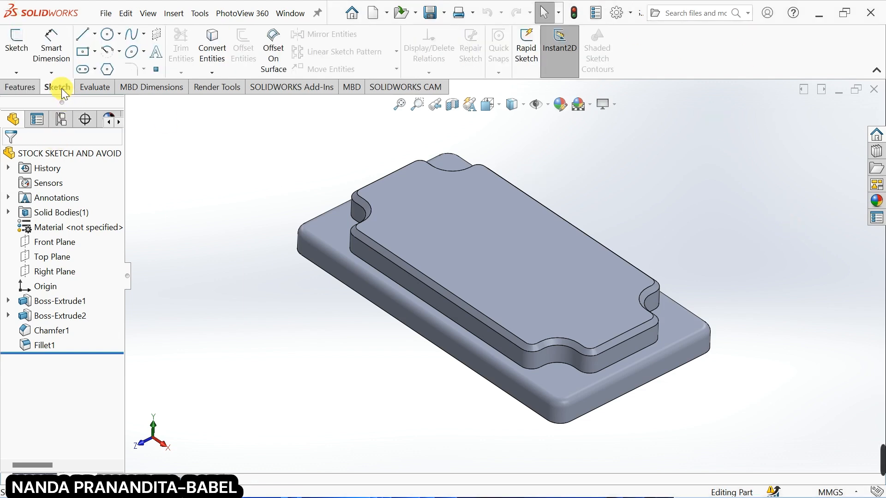
{"action": "left_click", "coordinate": [13, 49]}
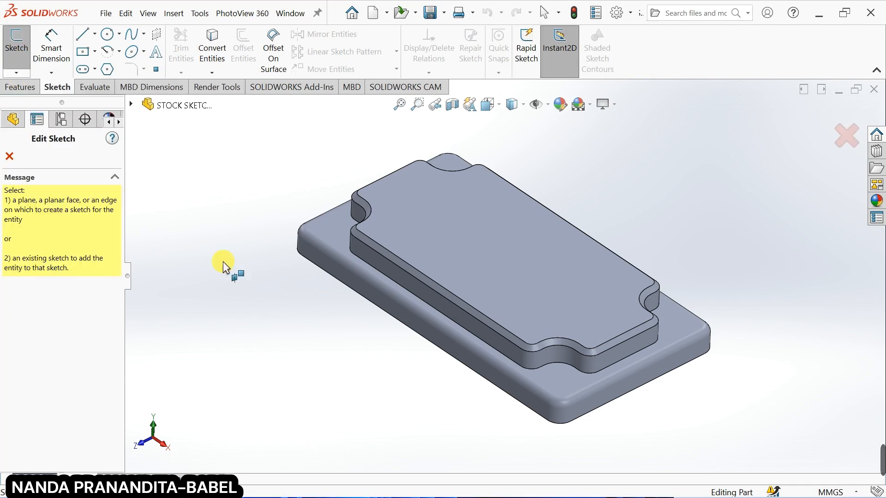
{"action": "middle_click_drag", "start_coordinate": [320, 388], "coordinate": [327, 292]}
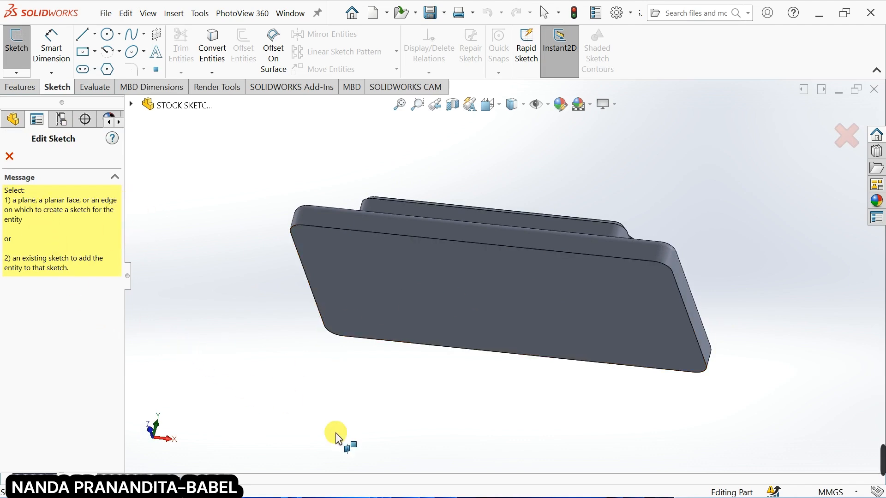
{"action": "left_click", "coordinate": [501, 307]}
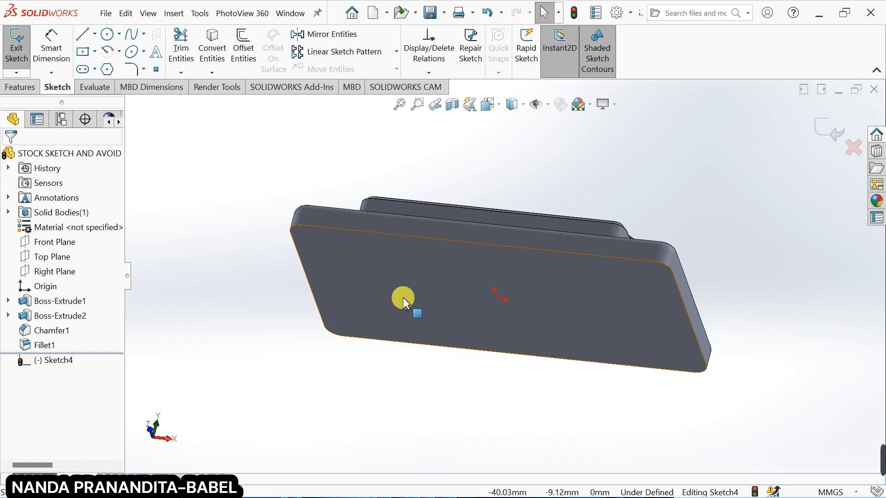
{"action": "left_click", "coordinate": [494, 108]}
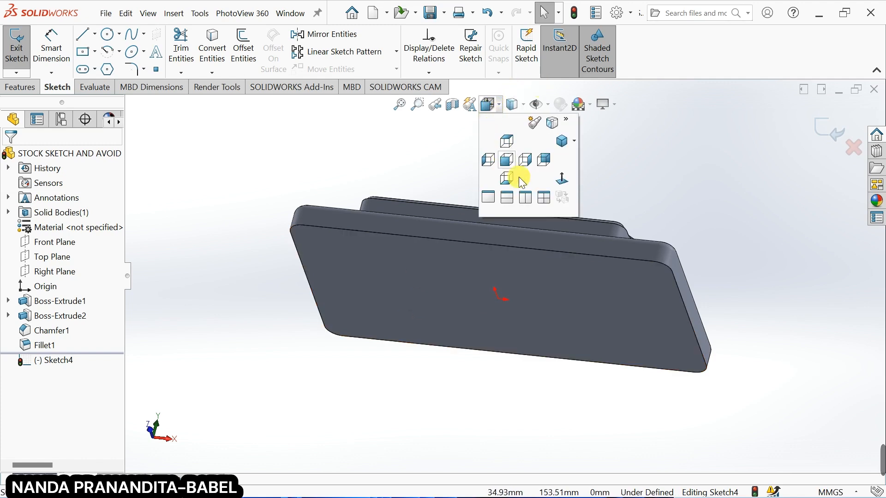
{"action": "left_click", "coordinate": [564, 175]}
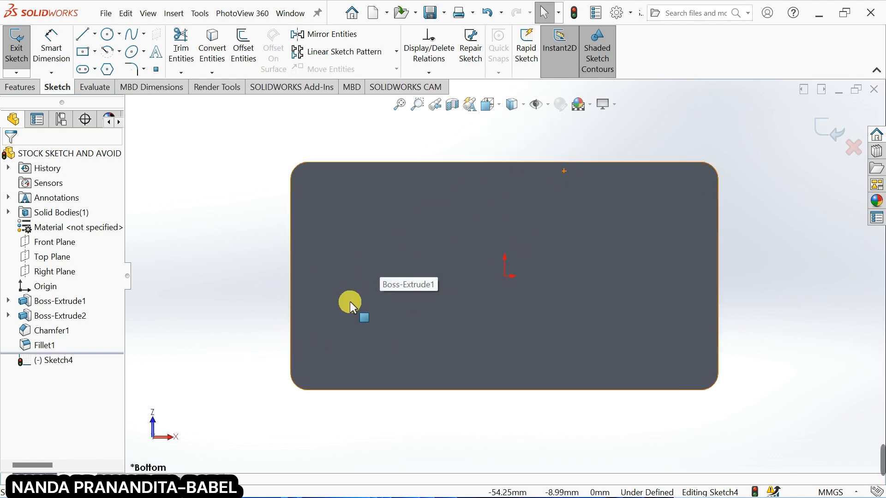
Sketch a center rectangle about 192 × 100 mm from the origin, enclosing the whole base plate outline
{"action": "left_click", "coordinate": [84, 53]}
{"action": "left_click", "coordinate": [504, 276]}
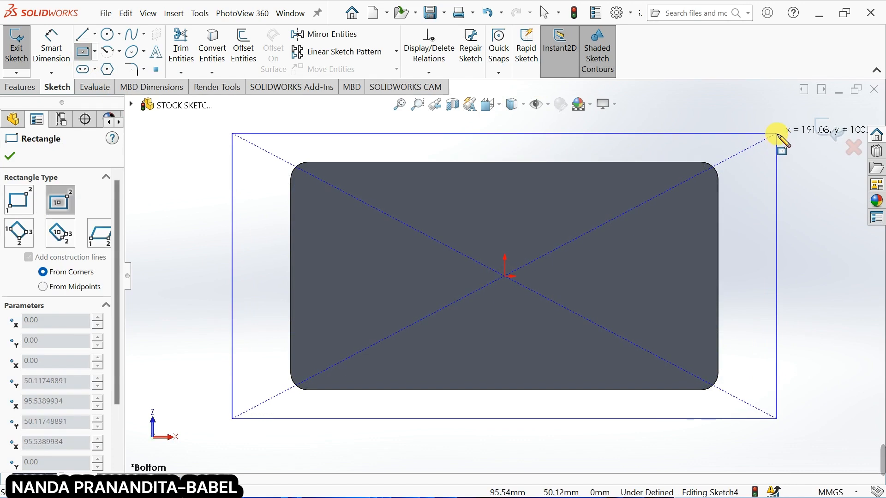
{"action": "left_click", "coordinate": [779, 134]}
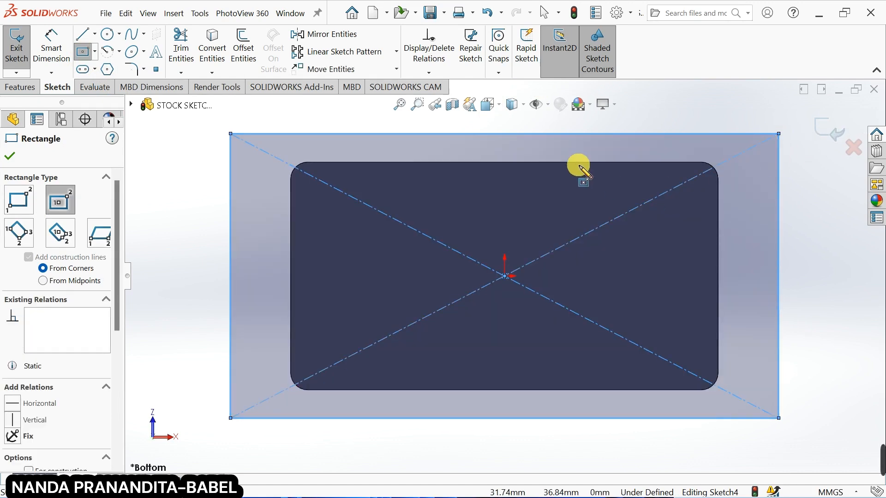
Dimension the distance between the rectangle's upper line and the plate's upper edge as 30 mm
{"action": "left_click", "coordinate": [52, 47]}
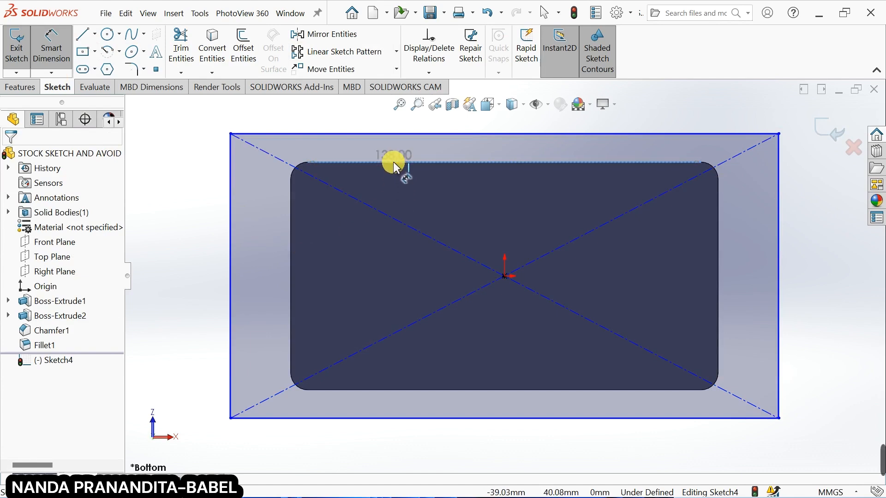
{"action": "left_click", "coordinate": [393, 161]}
{"action": "left_click", "coordinate": [230, 156]}
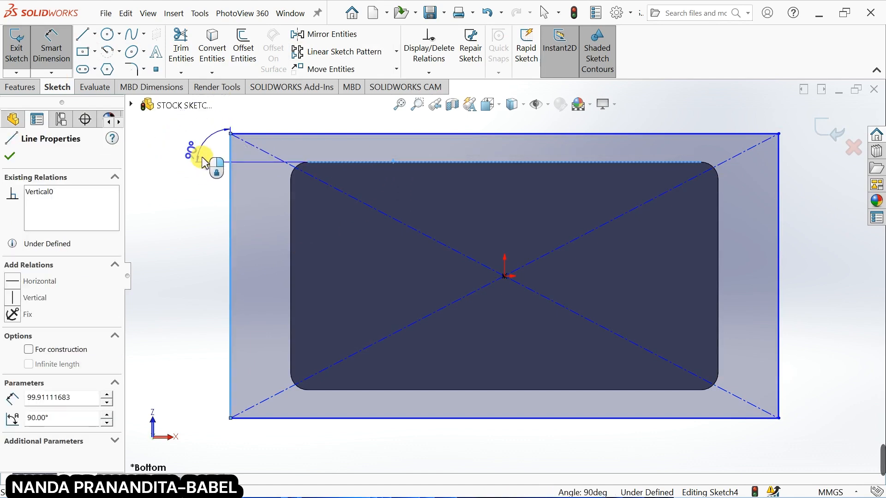
{"action": "key", "text": "Escape"}
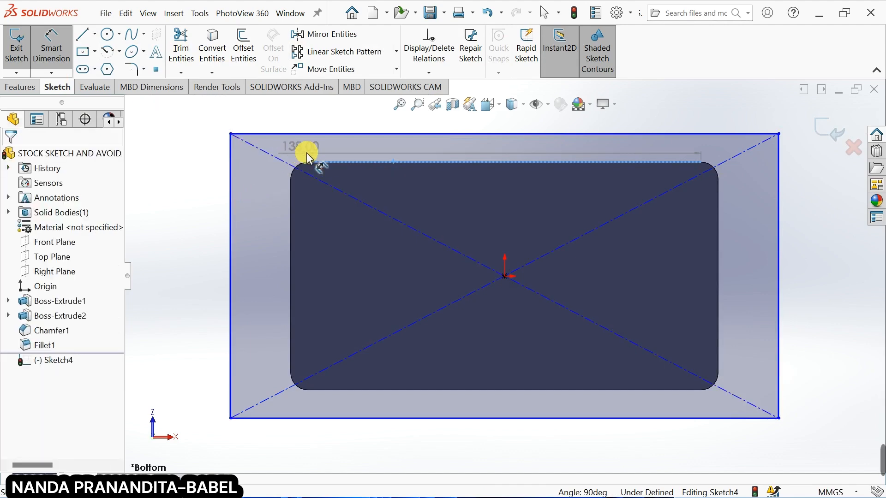
{"action": "left_click", "coordinate": [340, 134]}
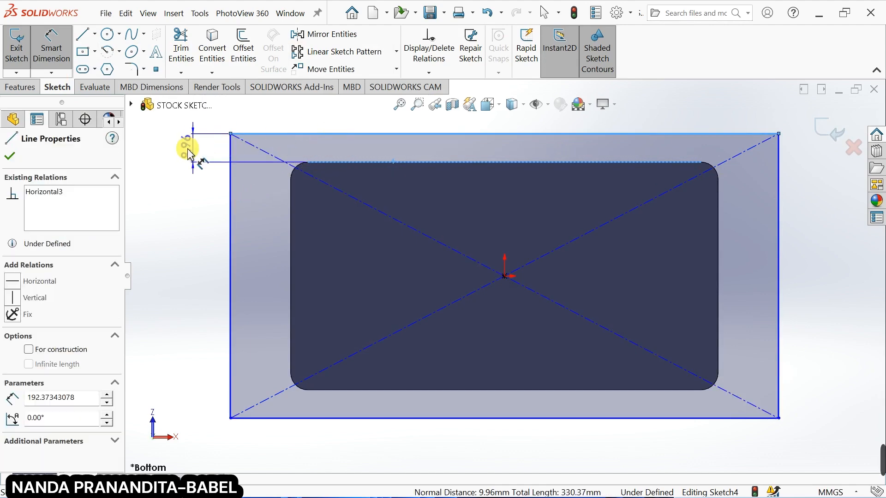
{"action": "left_click", "coordinate": [185, 150]}
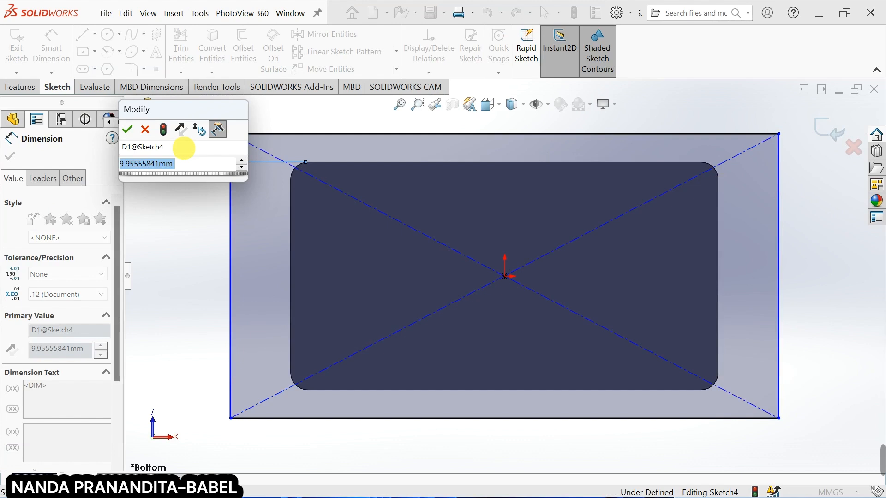
{"action": "type", "text": "30"}
{"action": "left_click", "coordinate": [164, 129]}
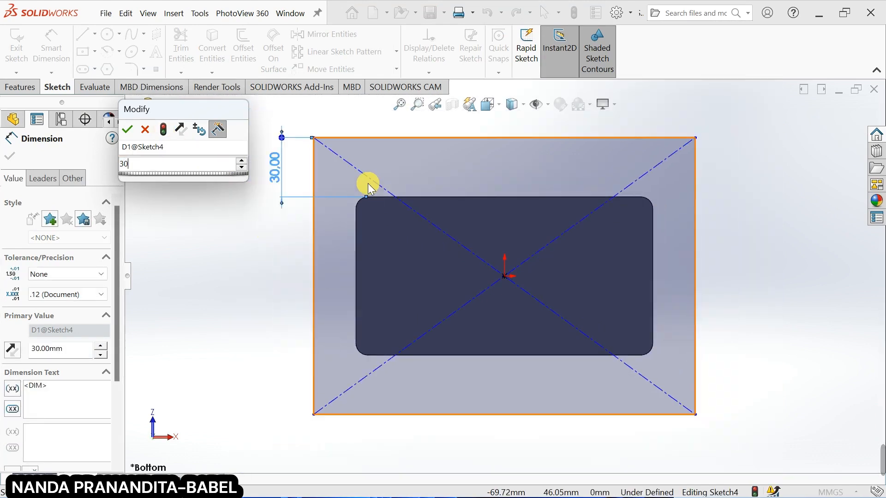
{"action": "left_click", "coordinate": [128, 130]}
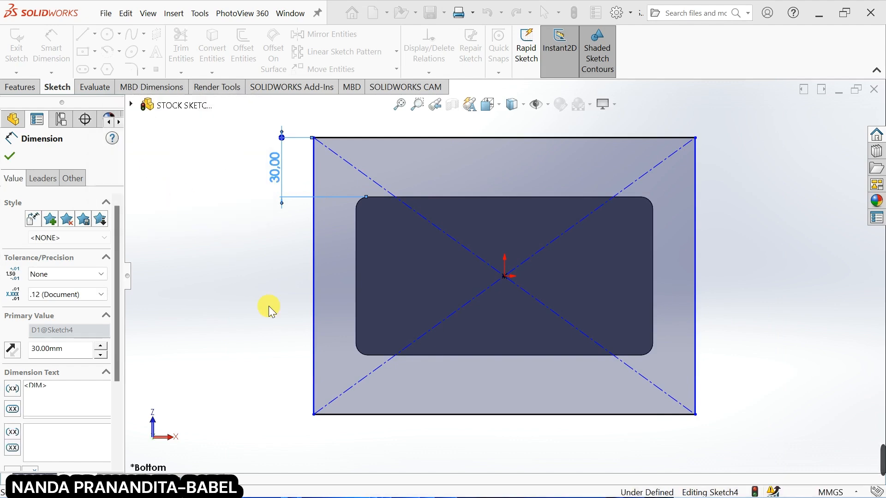
Dimension the distance between the rectangle's left line and the plate's left edge as 30 mm
{"action": "left_click", "coordinate": [453, 355]}
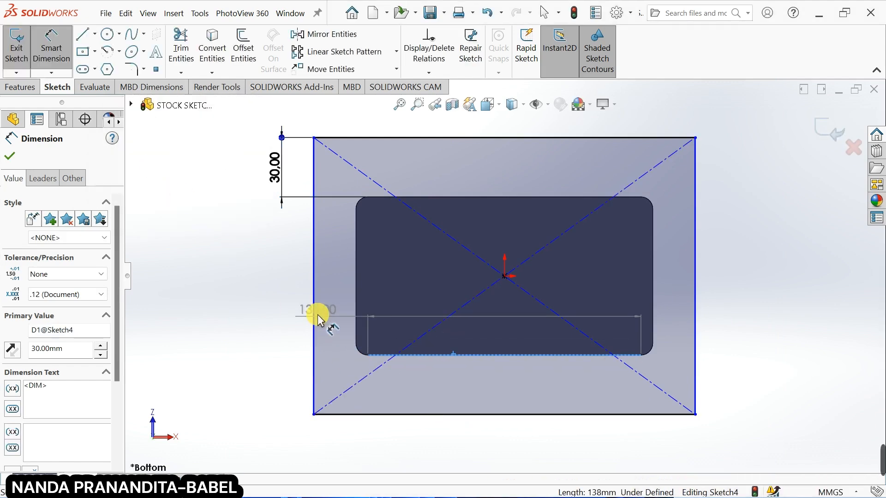
{"action": "key", "text": "Escape"}
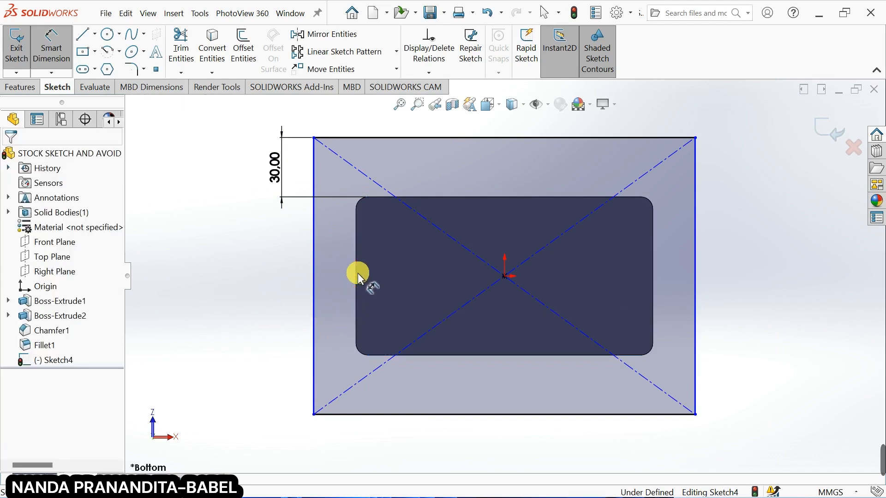
{"action": "left_click", "coordinate": [314, 268]}
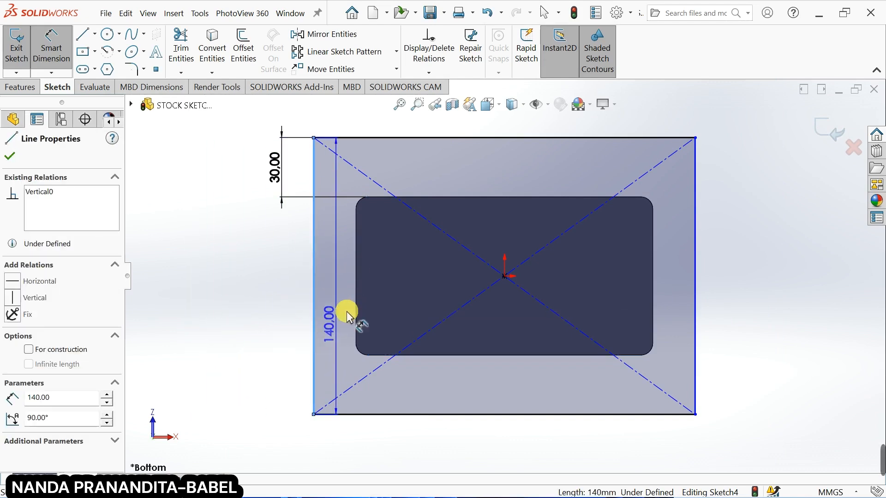
{"action": "left_click", "coordinate": [357, 296]}
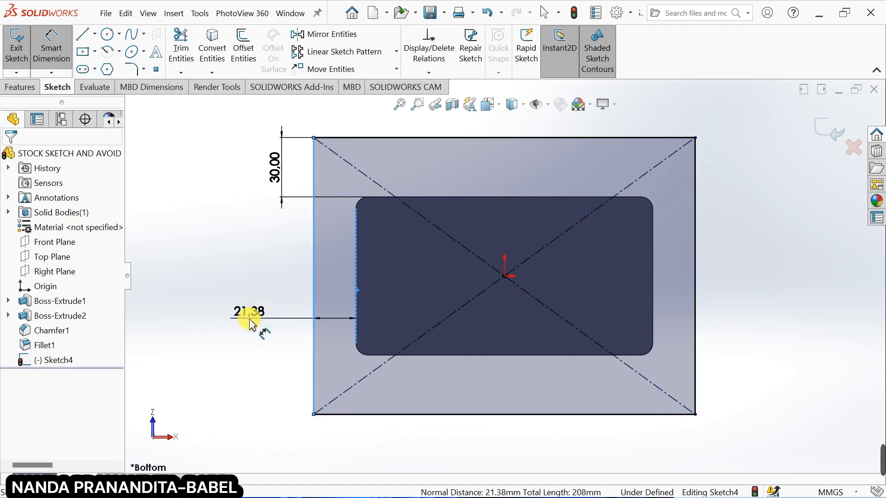
{"action": "left_click", "coordinate": [250, 323]}
{"action": "key", "text": "Return"}
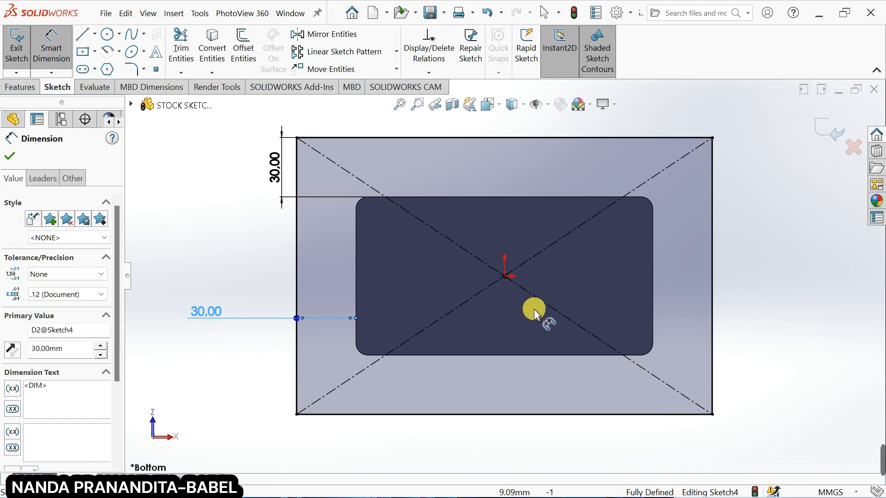
Exit the rectangle sketch and set the part to the isometric view
{"action": "left_click", "coordinate": [826, 129]}
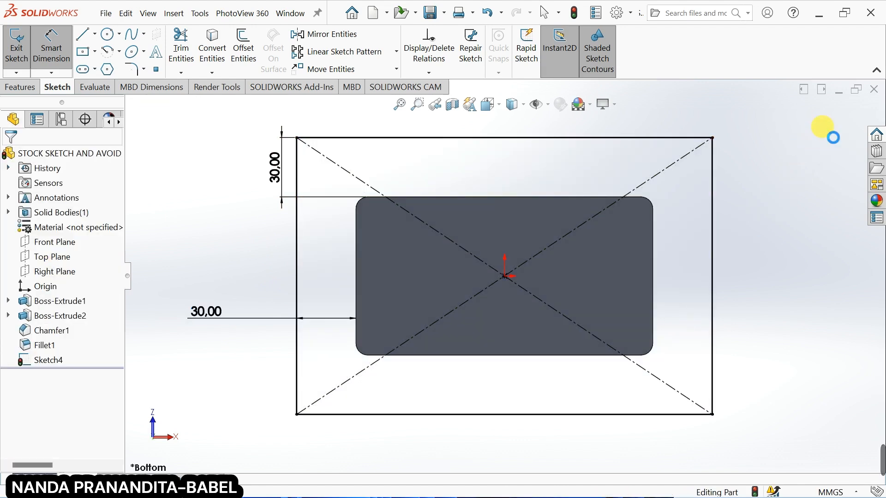
{"action": "left_click", "coordinate": [497, 106]}
{"action": "left_click", "coordinate": [551, 143]}
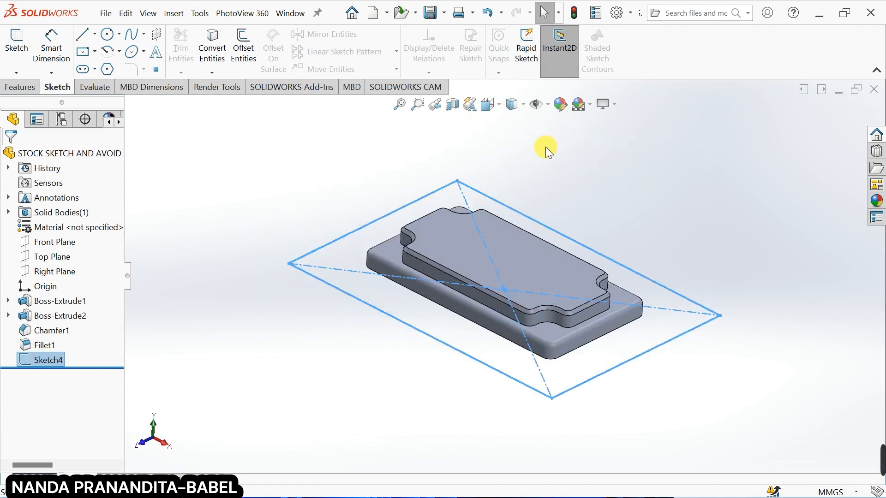
{"action": "left_click", "coordinate": [257, 185]}
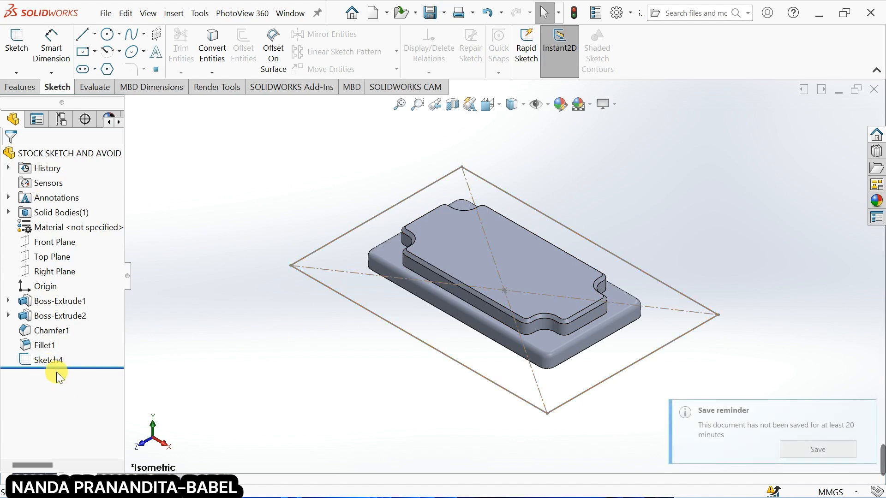
Hide Sketch4, the rectangle sketch around the base plate
{"action": "left_click", "coordinate": [40, 358]}
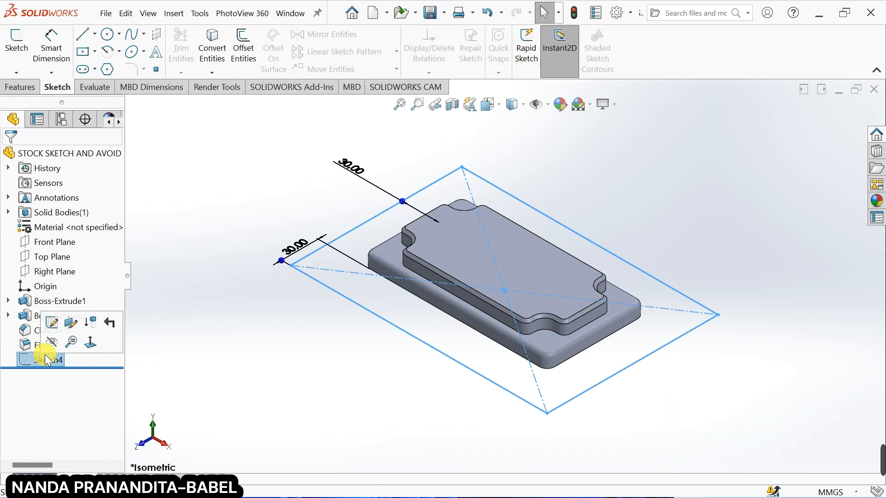
{"action": "right_click", "coordinate": [45, 355]}
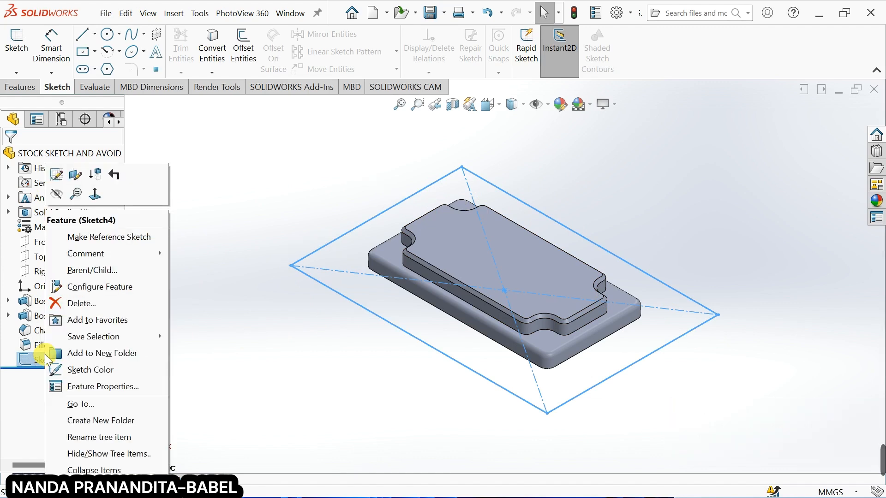
{"action": "left_click", "coordinate": [57, 197]}
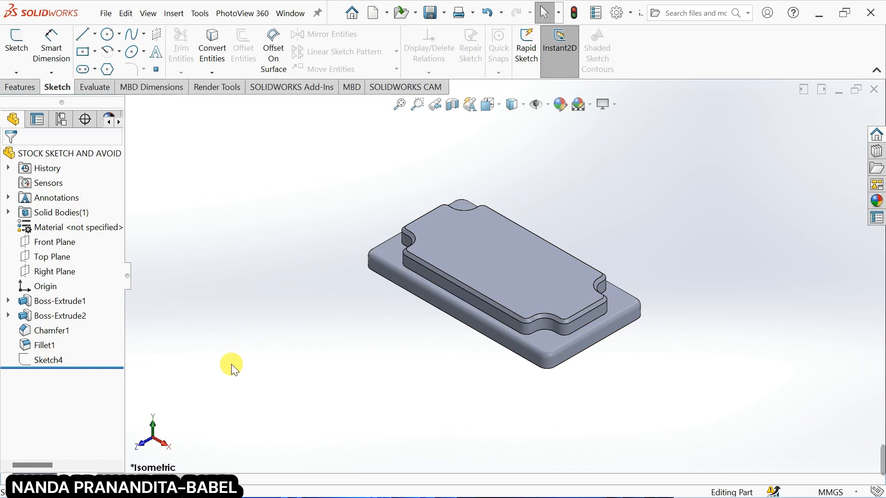
{"action": "left_click", "coordinate": [40, 359]}
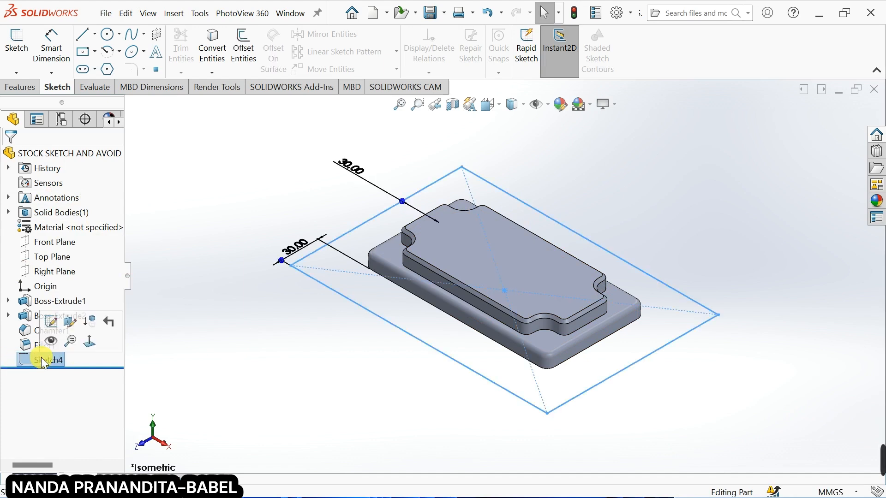
{"action": "left_click", "coordinate": [283, 420]}
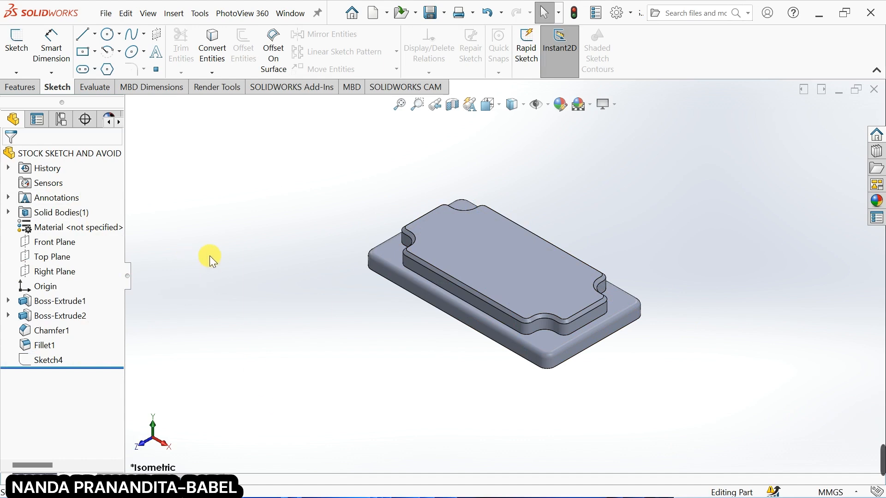
Show the SOLIDWORKS CAM feature tree of the part
{"action": "left_click", "coordinate": [119, 123]}
{"action": "left_click", "coordinate": [119, 123]}
{"action": "left_click", "coordinate": [119, 123]}
{"action": "left_click", "coordinate": [119, 123]}
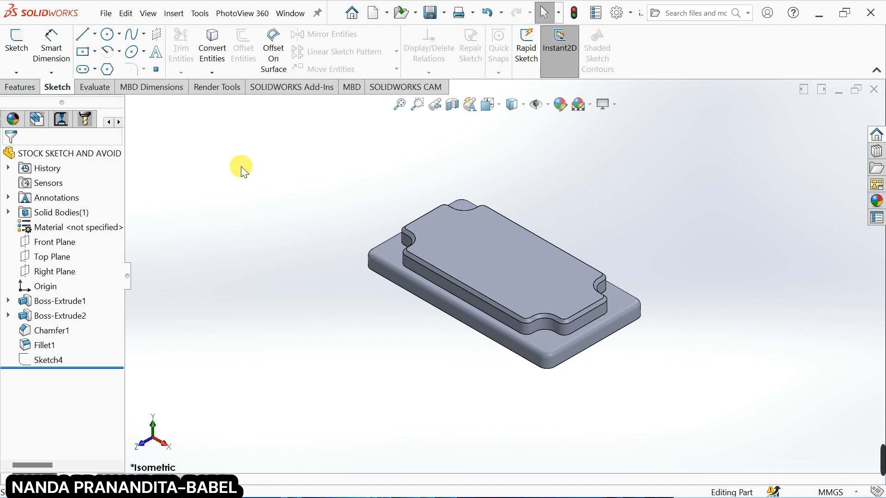
{"action": "left_click", "coordinate": [35, 119]}
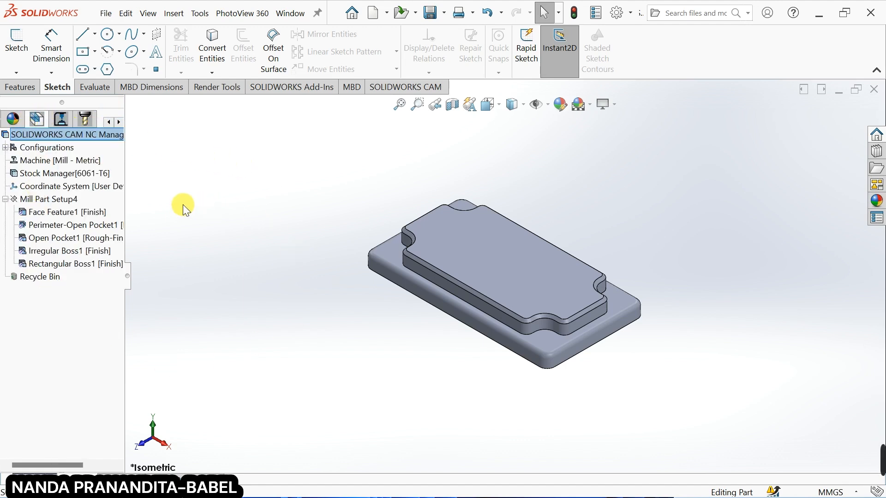
Review the Mill - Metric machine's tool crib and M3AXIS-TUTORIAL post processor, accept the machine settings and save the part
{"action": "mouse_move", "coordinate": [49, 176]}
{"action": "double_click", "coordinate": [69, 161]}
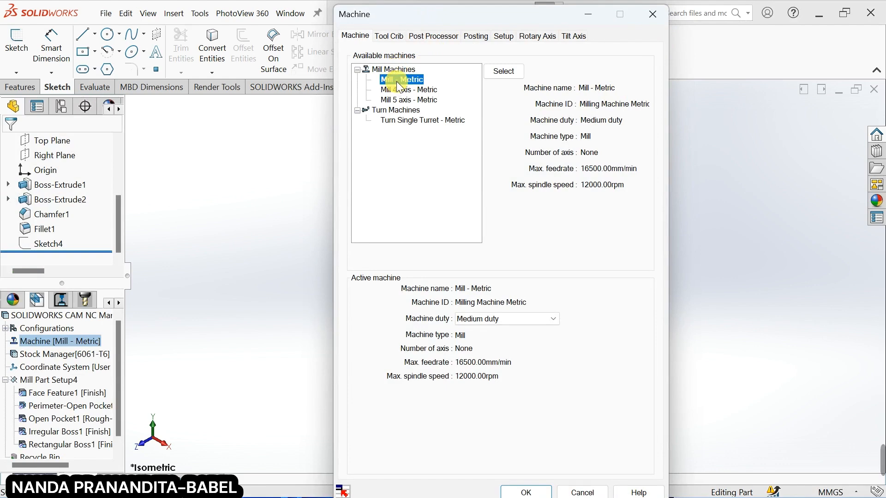
{"action": "left_click", "coordinate": [389, 36]}
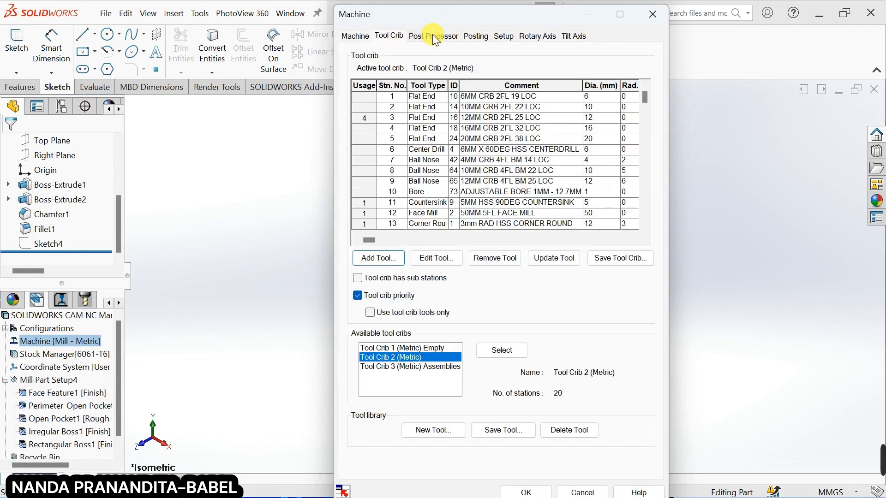
{"action": "left_click", "coordinate": [436, 35]}
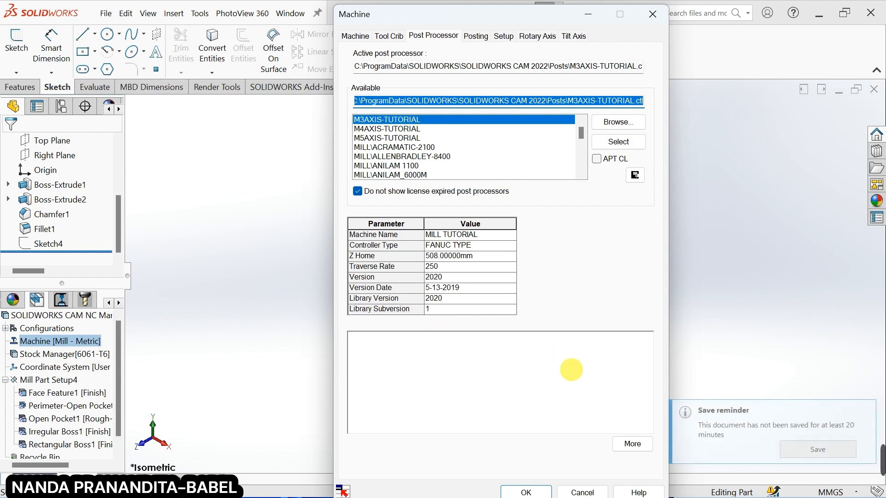
{"action": "left_click", "coordinate": [527, 490]}
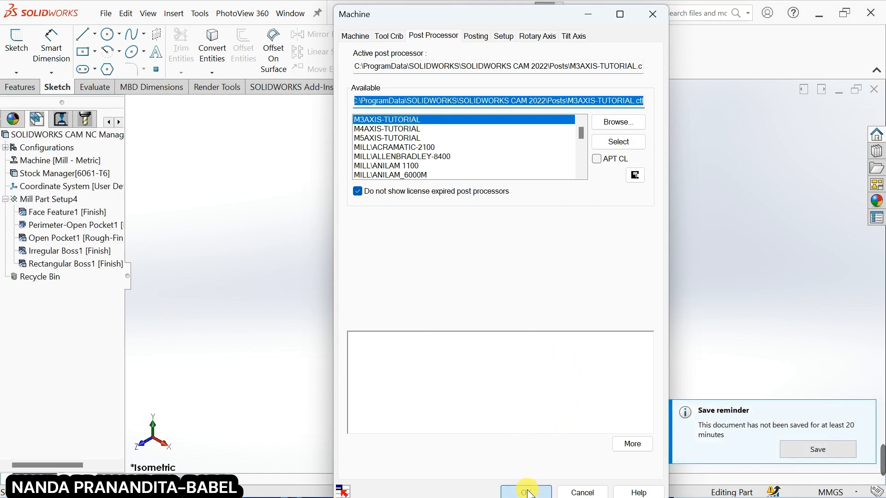
{"action": "left_click", "coordinate": [826, 449]}
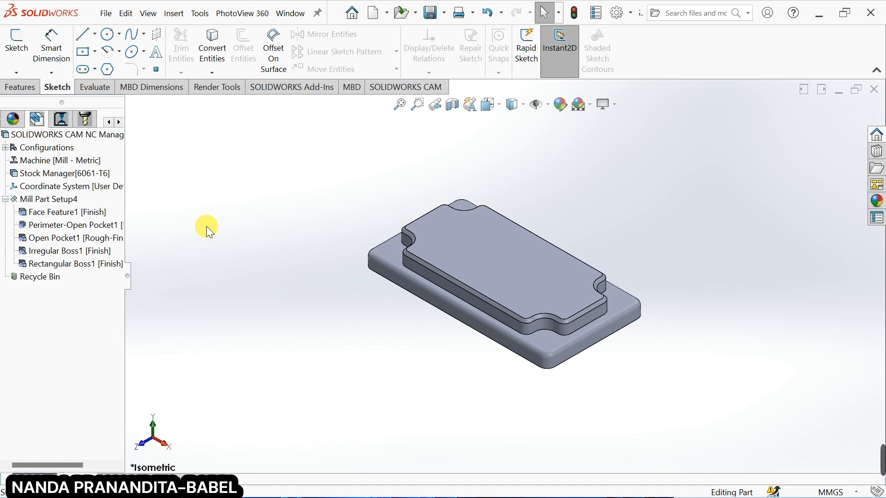
Change the stock type in Stock Manager to an extruded sketch and use Sketch4 as the stock profile
{"action": "mouse_move", "coordinate": [53, 177]}
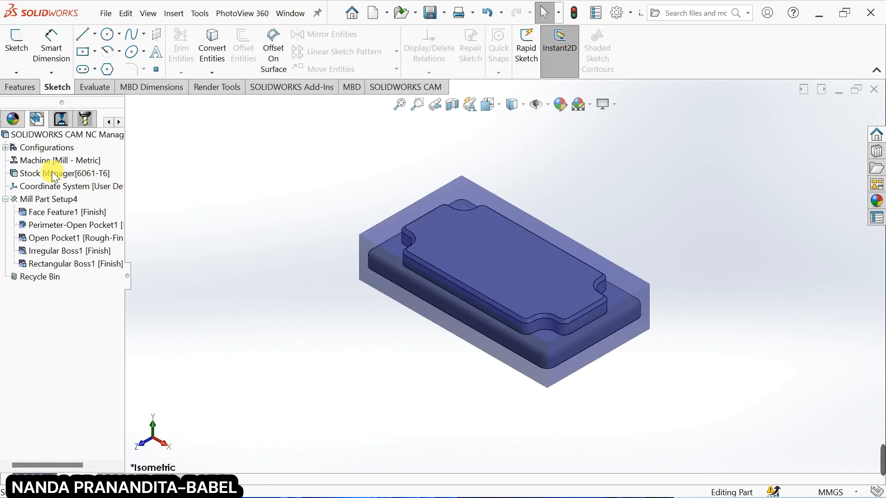
{"action": "double_click", "coordinate": [52, 172]}
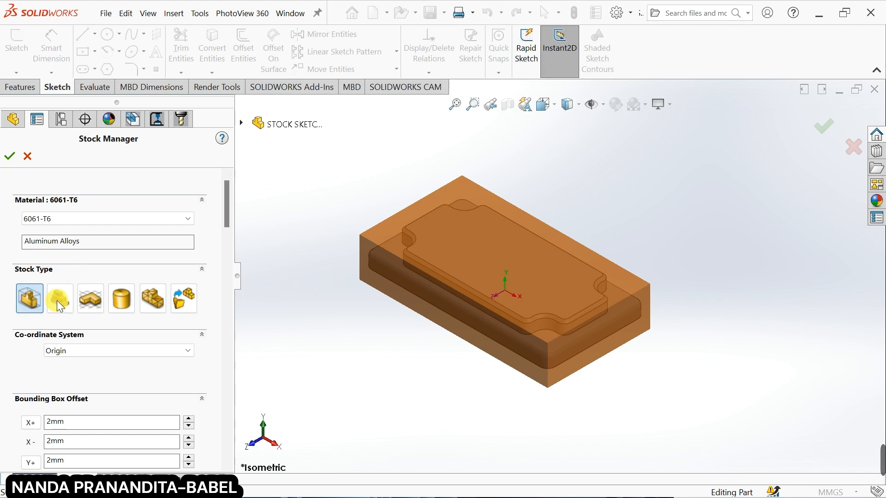
{"action": "left_click", "coordinate": [86, 301]}
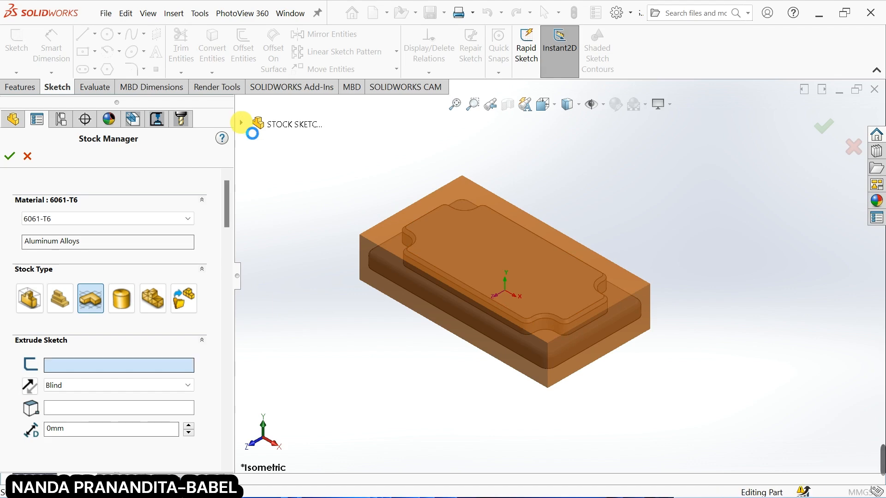
{"action": "left_click", "coordinate": [241, 122]}
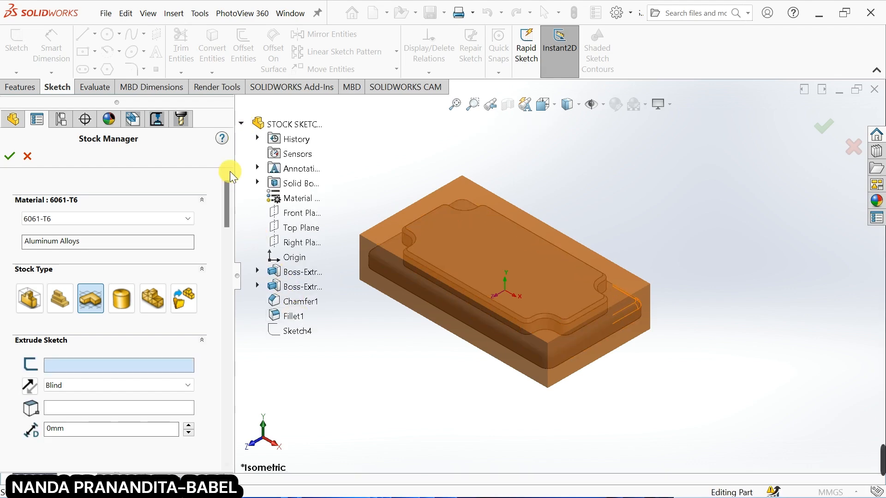
{"action": "left_click", "coordinate": [242, 123]}
{"action": "left_click", "coordinate": [242, 124]}
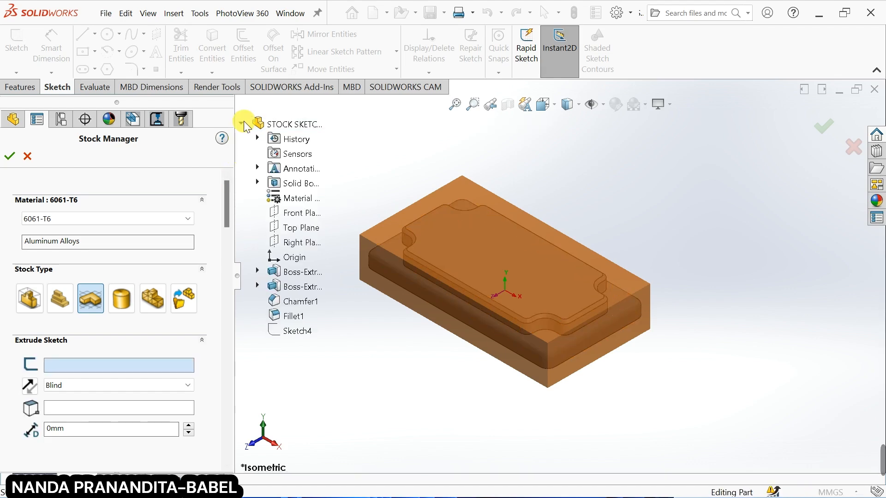
{"action": "left_click", "coordinate": [301, 330]}
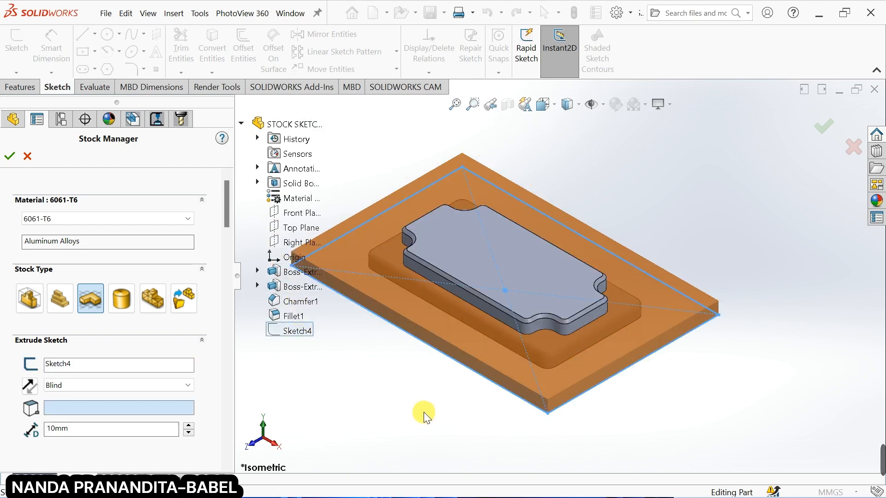
Set the stock extrusion depth to 22 mm and rebuild the affected CAM items
{"action": "middle_click_drag", "start_coordinate": [362, 414], "coordinate": [375, 332]}
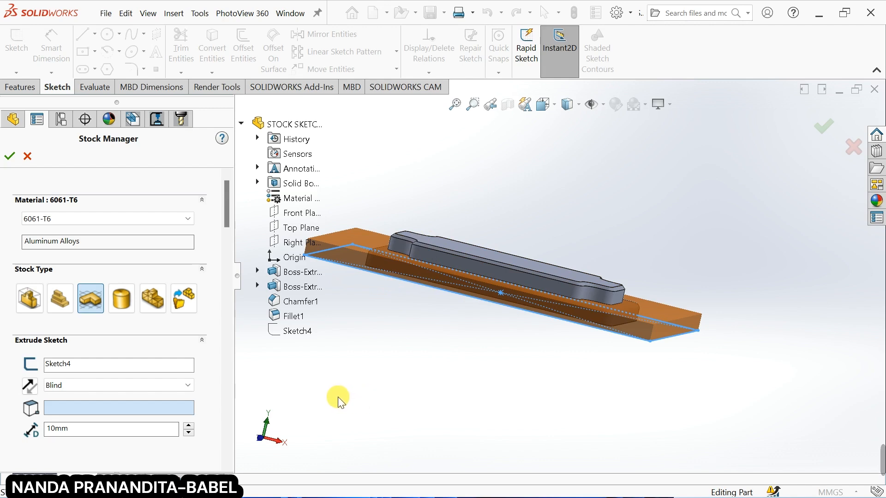
{"action": "left_click", "coordinate": [81, 429]}
{"action": "left_click_drag", "start_coordinate": [81, 429], "coordinate": [29, 427]}
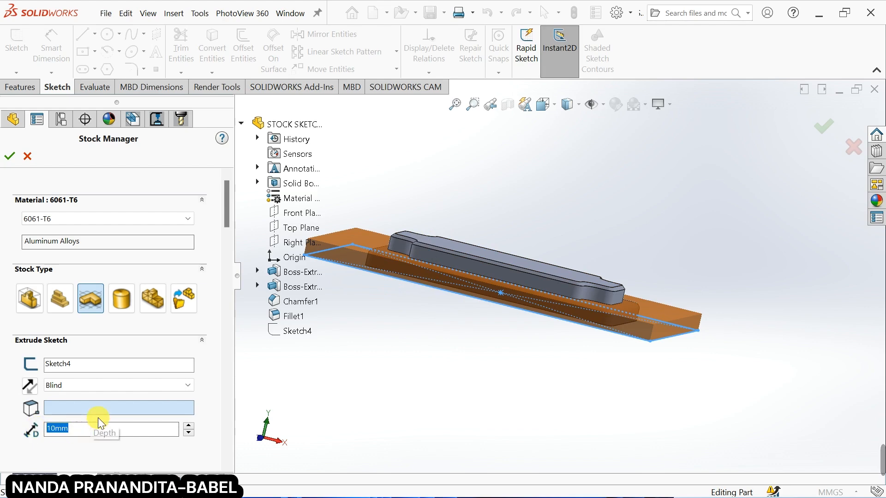
{"action": "type", "text": "22"}
{"action": "key", "text": "Return"}
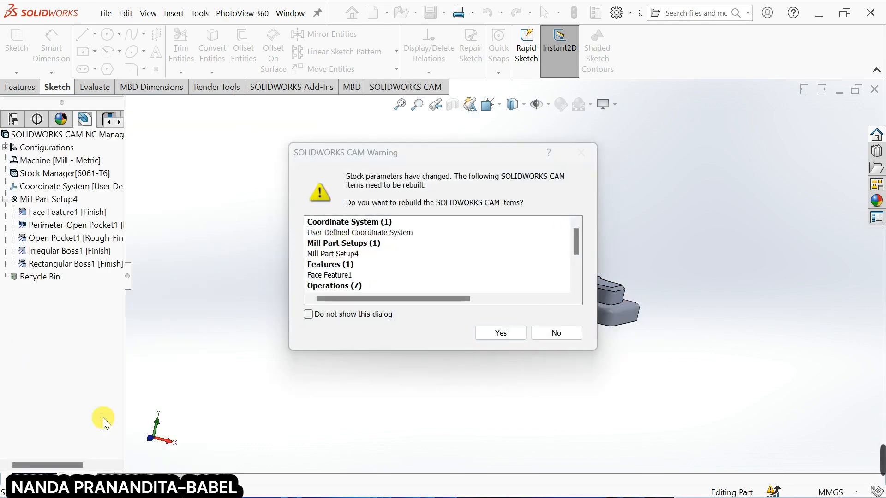
{"action": "left_click", "coordinate": [506, 334]}
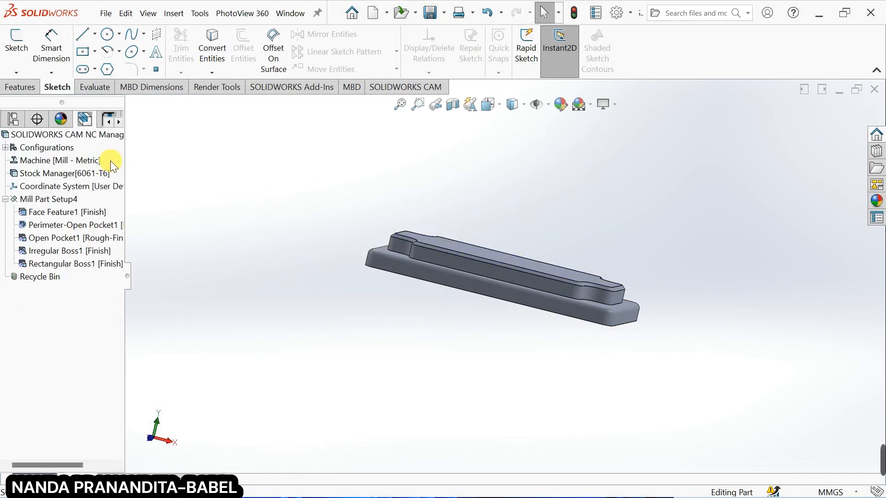
{"action": "left_click", "coordinate": [57, 161]}
{"action": "double_click", "coordinate": [57, 161]}
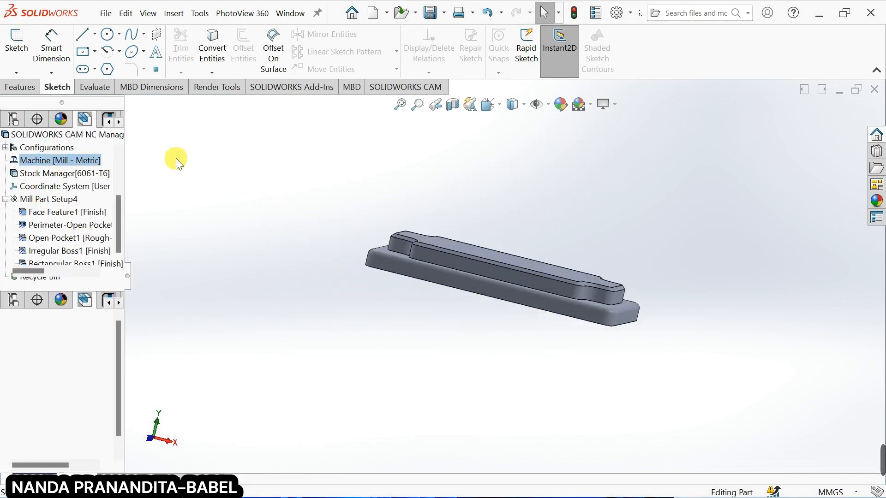
{"action": "left_click", "coordinate": [639, 15]}
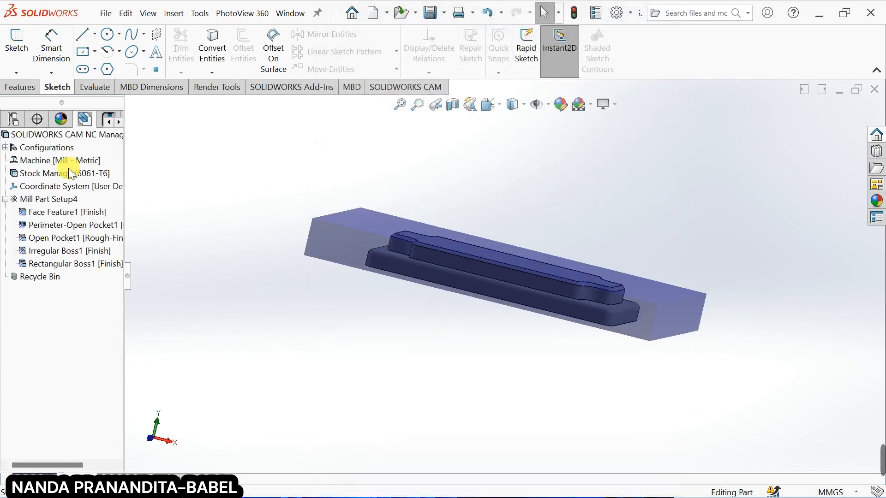
Check in Stock Manager how the extruded stock covers the part in height, using the front view, and accept the stock settings
{"action": "left_click", "coordinate": [66, 171]}
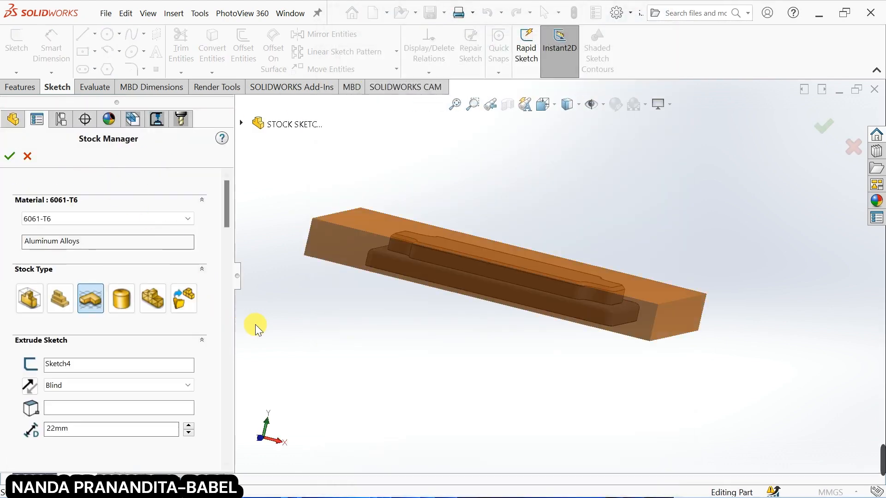
{"action": "middle_click_drag", "start_coordinate": [362, 350], "coordinate": [351, 318]}
{"action": "left_click_drag", "start_coordinate": [73, 428], "coordinate": [19, 424]}
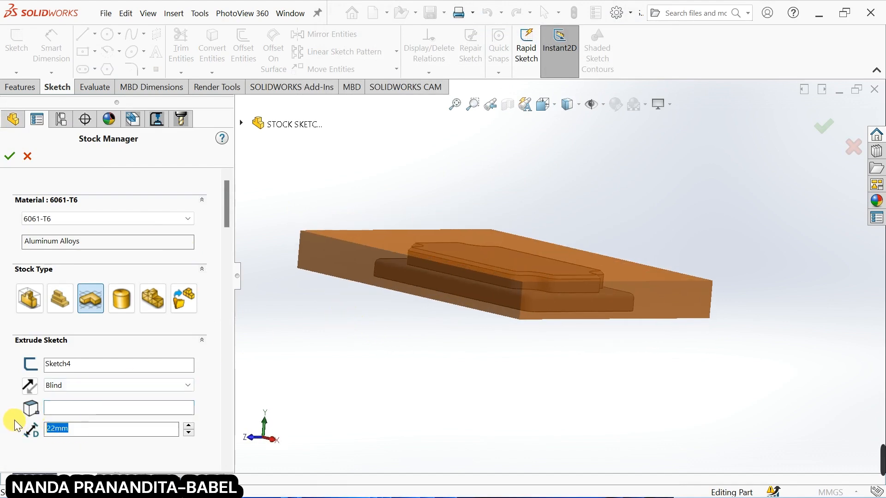
{"action": "middle_click_drag", "start_coordinate": [462, 297], "coordinate": [495, 297]}
{"action": "left_click", "coordinate": [543, 104]}
{"action": "left_click", "coordinate": [564, 159]}
{"action": "scroll", "coordinate": [396, 238], "scroll_direction": "down", "scroll_amount": 5}
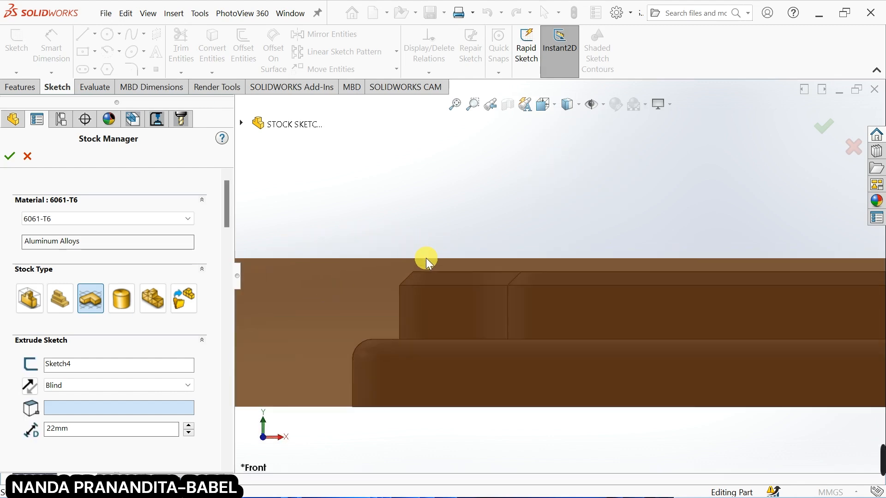
{"action": "scroll", "coordinate": [427, 257], "scroll_direction": "up", "scroll_amount": 2}
{"action": "scroll", "coordinate": [420, 256], "scroll_direction": "up", "scroll_amount": 5}
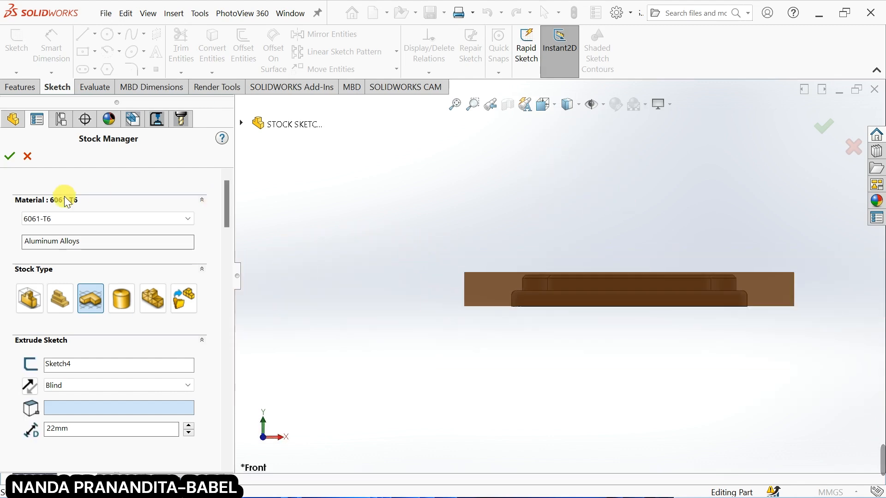
{"action": "mouse_move", "coordinate": [730, 222]}
{"action": "middle_mouse_down"}
{"action": "mouse_move", "coordinate": [662, 326]}
{"action": "mouse_move", "coordinate": [698, 329]}
{"action": "middle_mouse_up"}
{"action": "left_click", "coordinate": [699, 329]}
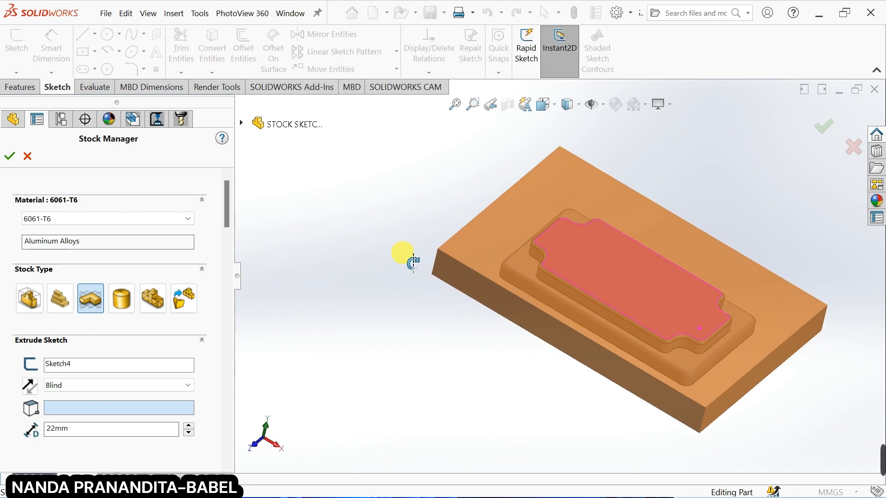
{"action": "left_click", "coordinate": [10, 156]}
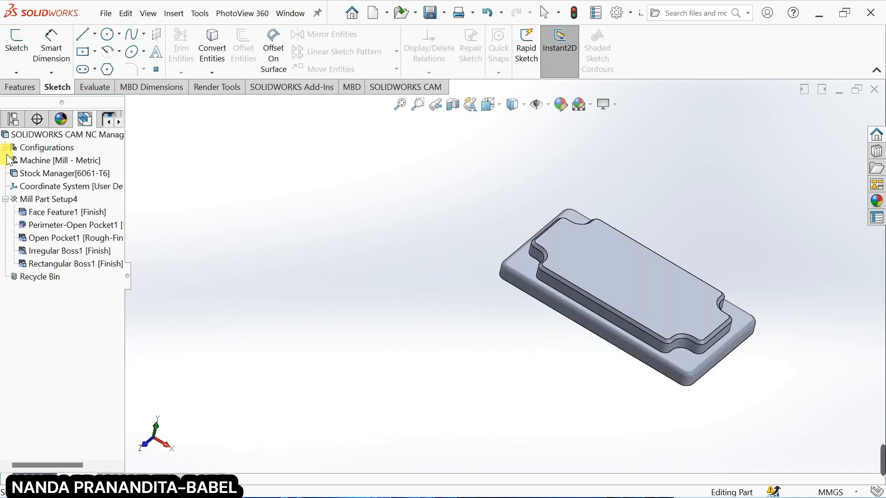
Set the fixture coordinate system origin to the stock's top-centre vertex and rebuild the CAM data, suppressing the warning until the next part rebuild
{"action": "double_click", "coordinate": [69, 186]}
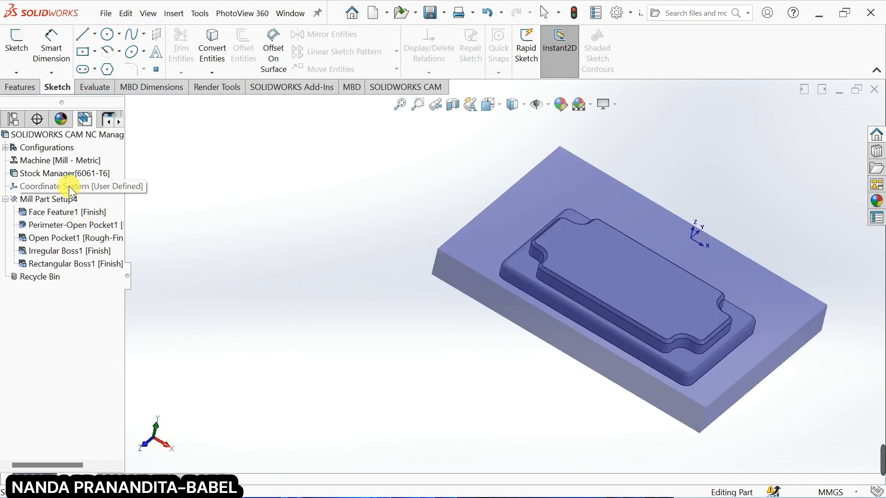
{"action": "middle_click_drag", "start_coordinate": [403, 401], "coordinate": [484, 415]}
{"action": "middle_click_drag", "start_coordinate": [710, 247], "coordinate": [690, 243]}
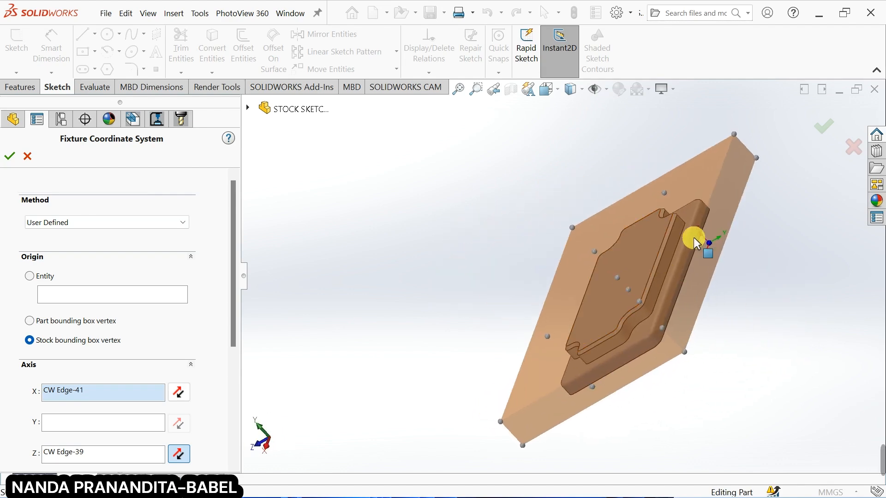
{"action": "middle_click_drag", "start_coordinate": [396, 312], "coordinate": [453, 270]}
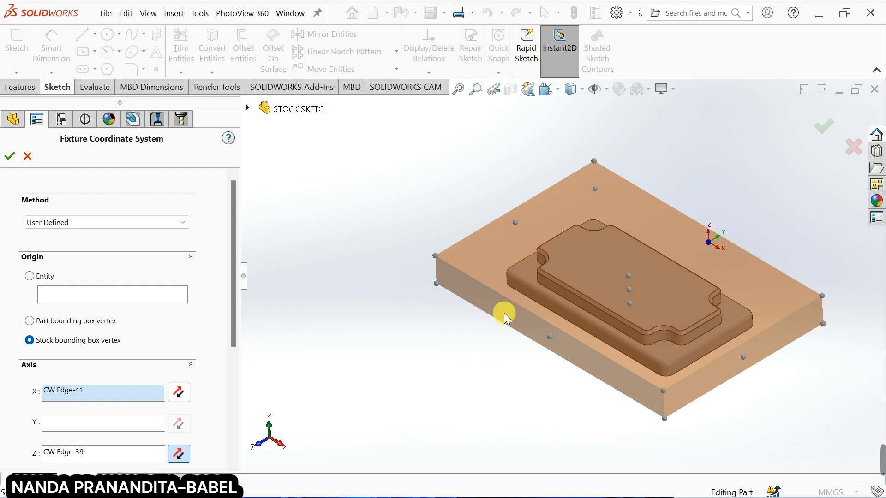
{"action": "left_click", "coordinate": [630, 279]}
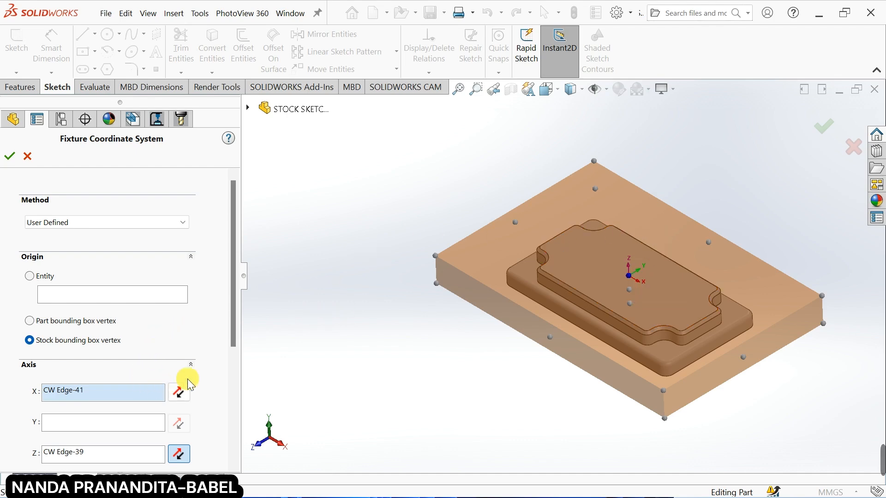
{"action": "left_click", "coordinate": [10, 156]}
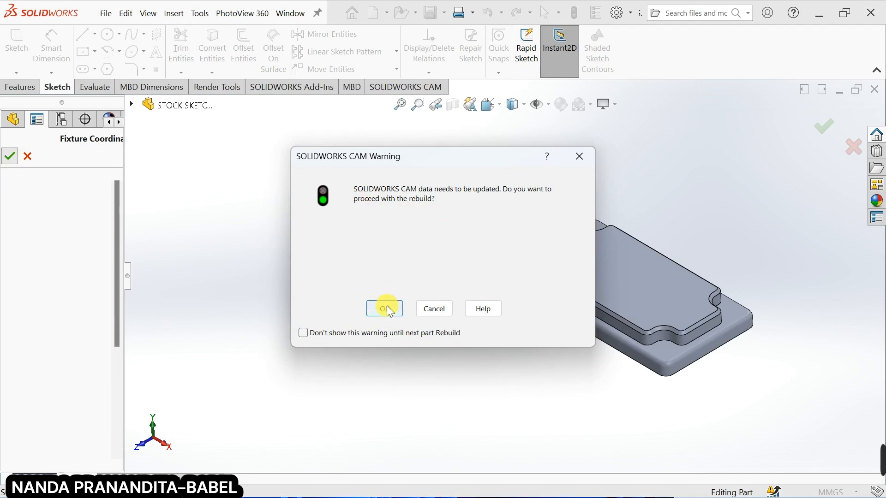
{"action": "left_click", "coordinate": [332, 333]}
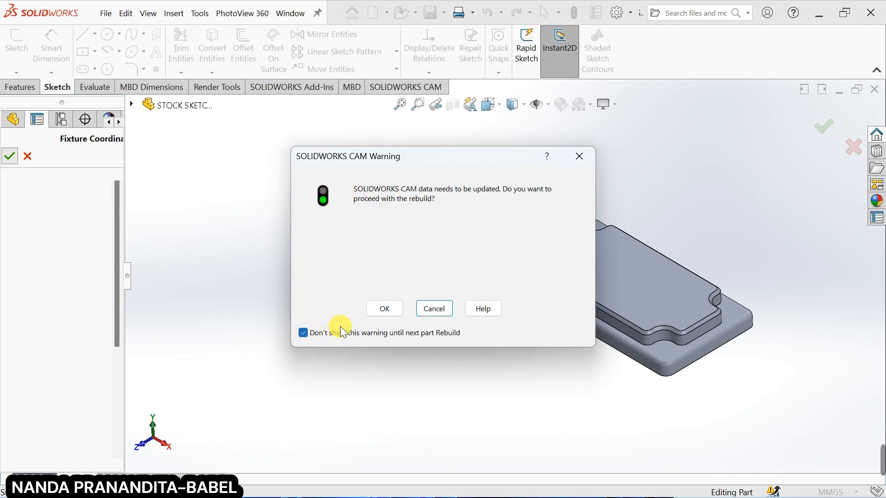
{"action": "left_click", "coordinate": [384, 308]}
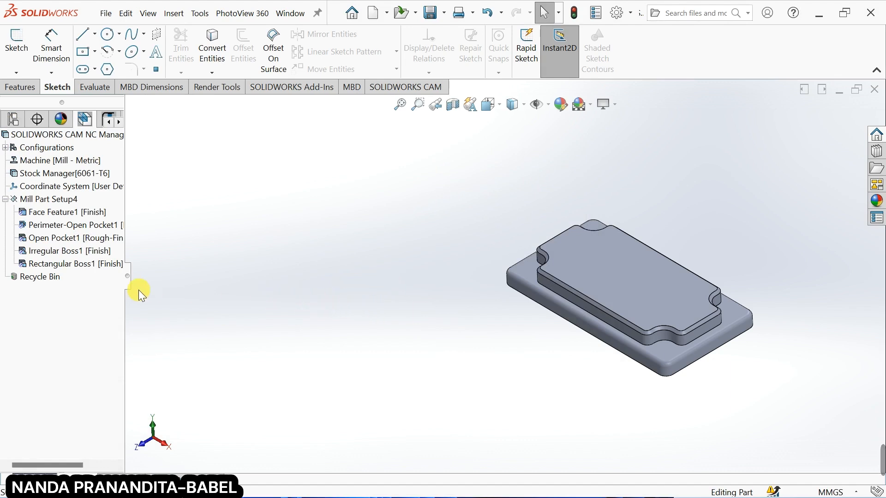
Compare the feature and operation trees and examine the toolpaths of Face Mill1, Rough Mill1 and Contour Mill1
{"action": "left_click", "coordinate": [105, 119]}
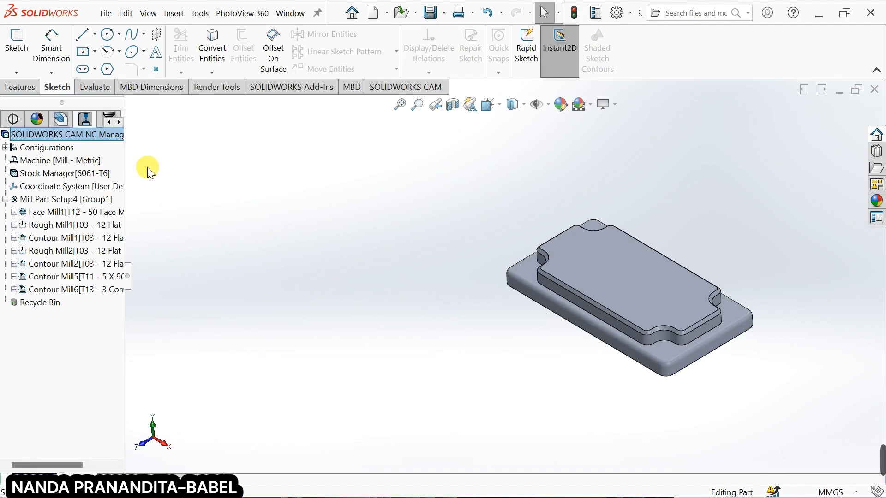
{"action": "mouse_move", "coordinate": [89, 218]}
{"action": "left_click", "coordinate": [61, 121]}
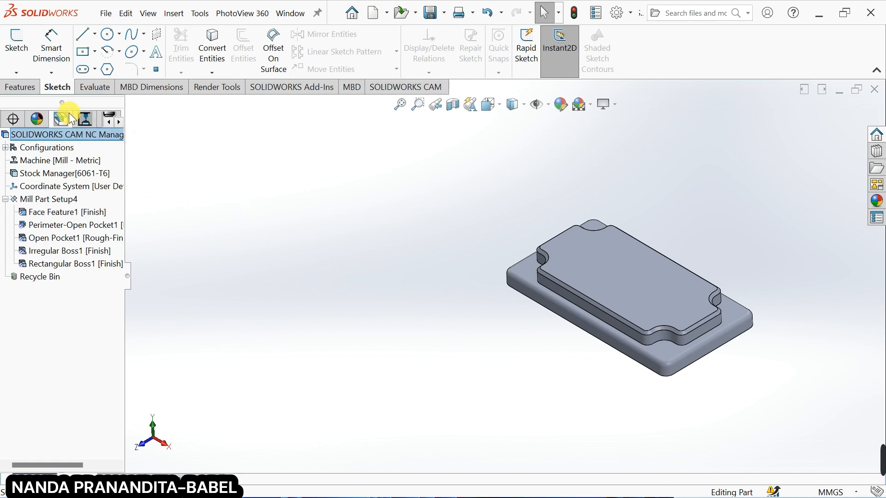
{"action": "left_click", "coordinate": [85, 119]}
{"action": "mouse_move", "coordinate": [69, 214]}
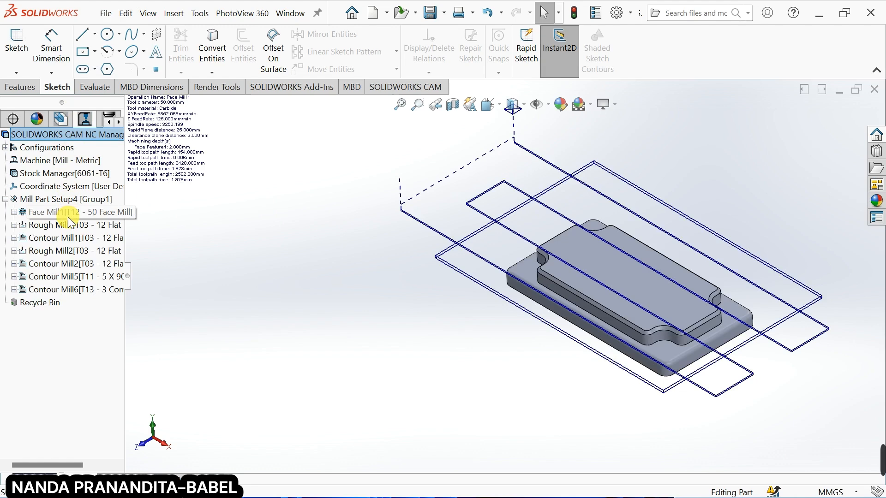
{"action": "left_click", "coordinate": [69, 226]}
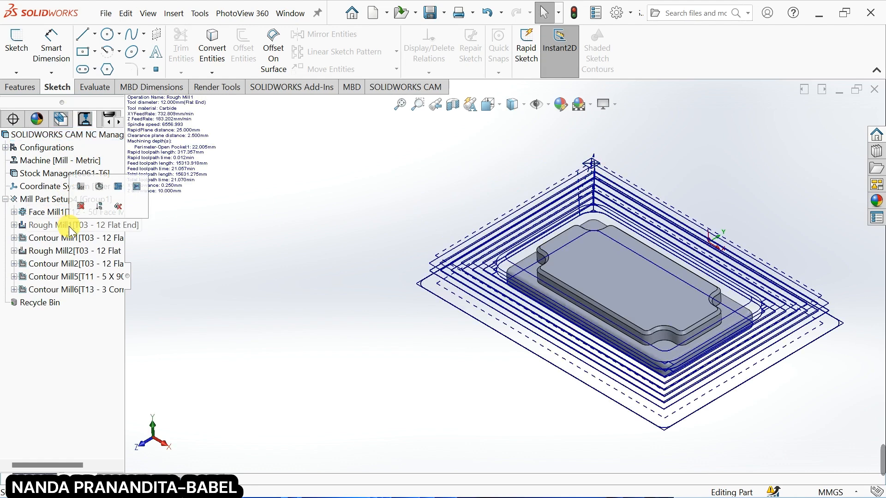
{"action": "mouse_move", "coordinate": [33, 174]}
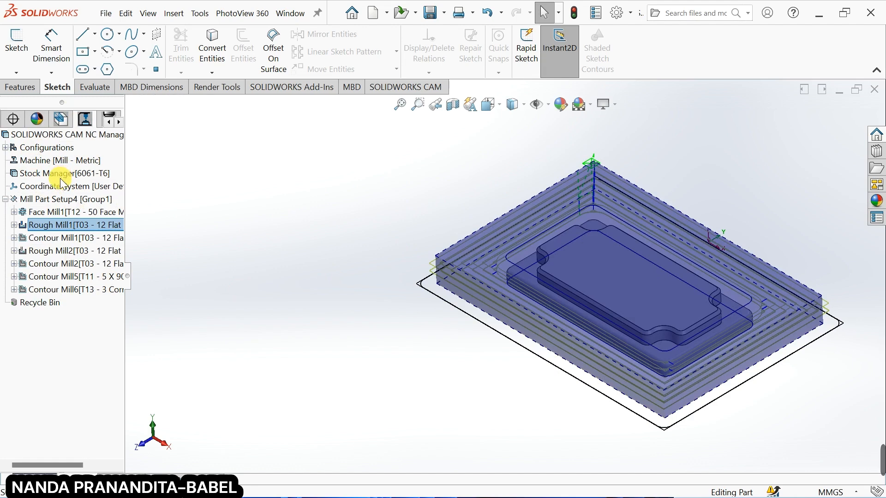
{"action": "left_click", "coordinate": [79, 237]}
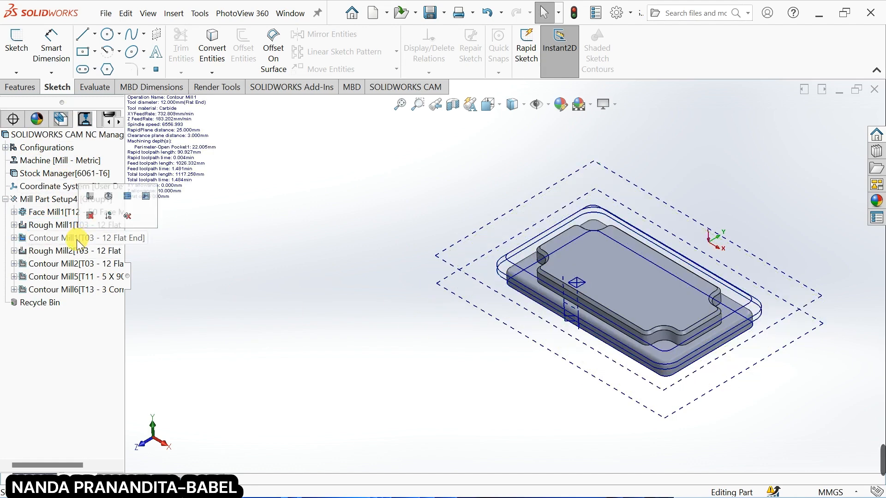
{"action": "left_click", "coordinate": [47, 212]}
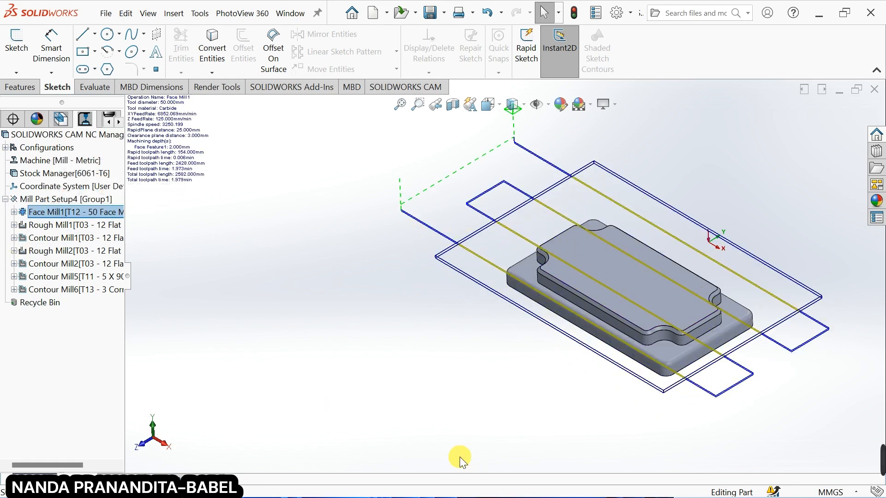
Simulate the Face Mill1 toolpath on the stock and close the simulation
{"action": "right_click", "coordinate": [68, 211]}
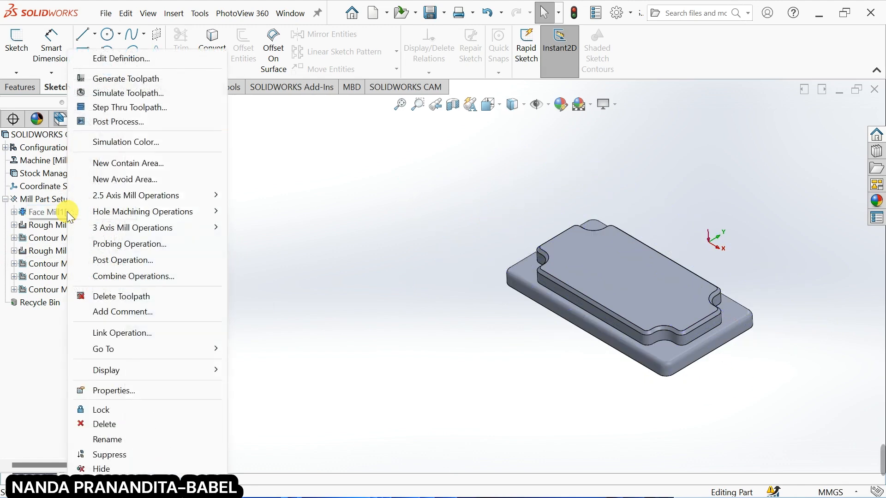
{"action": "left_click", "coordinate": [111, 95]}
{"action": "left_click", "coordinate": [159, 269]}
{"action": "left_click", "coordinate": [89, 237]}
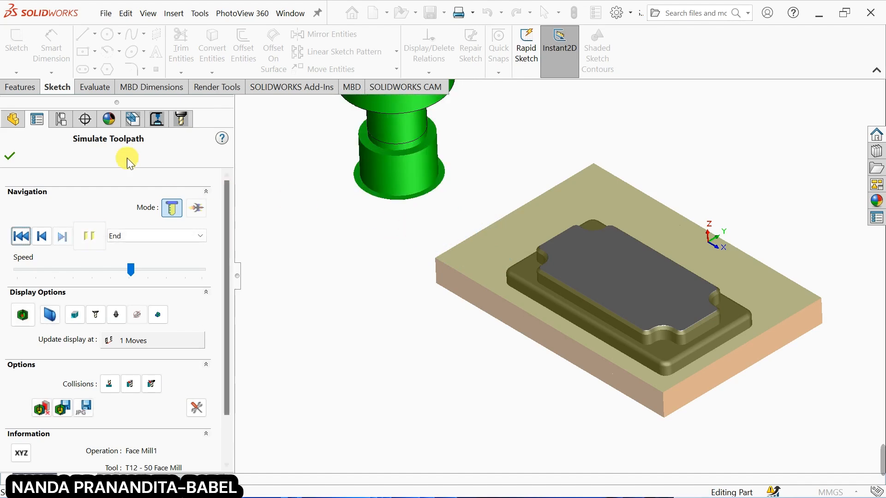
{"action": "left_click", "coordinate": [11, 155]}
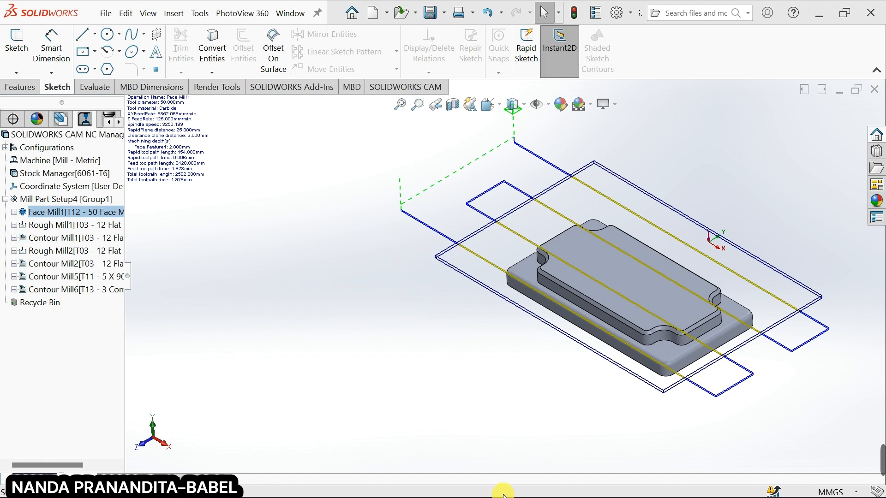
Switch to the photo viewer and examine how the clamps hold the workpiece corners in makezine_clamp.jpg
{"action": "key", "text": "super"}
{"action": "left_click", "coordinate": [628, 482]}
{"action": "scroll", "coordinate": [416, 269], "scroll_direction": "up", "scroll_amount": 8}
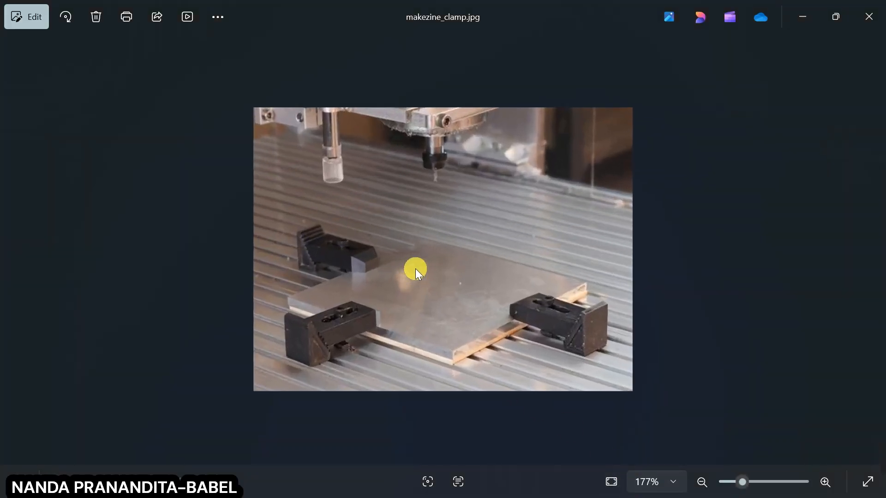
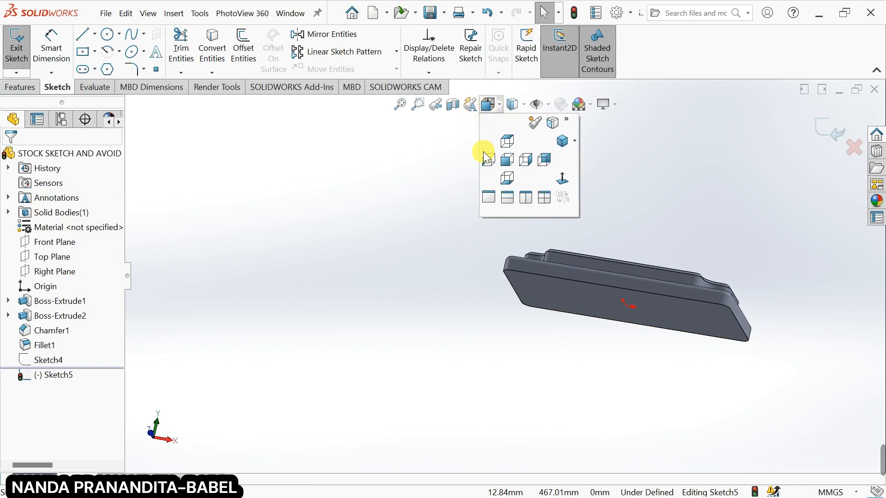
View the new sketch normal to the part's bottom face and show the stock outline sketch, Sketch4
{"action": "left_click", "coordinate": [560, 184]}
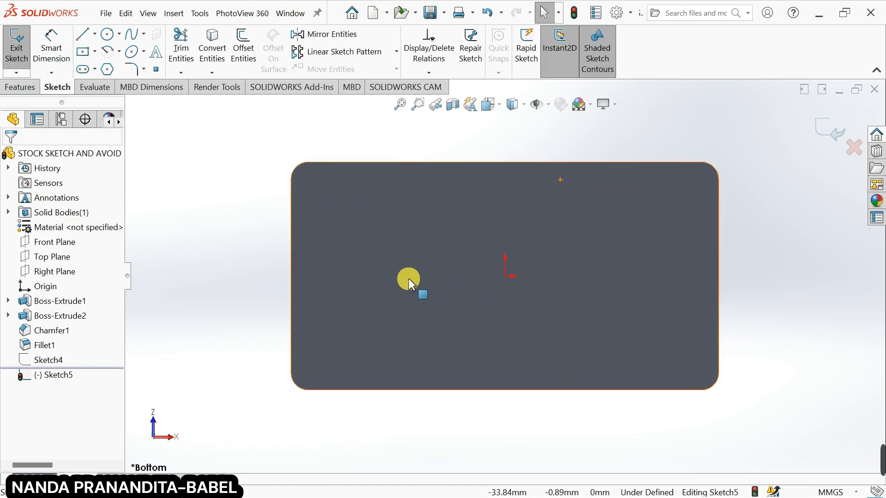
{"action": "right_click", "coordinate": [52, 360]}
{"action": "left_click", "coordinate": [64, 263]}
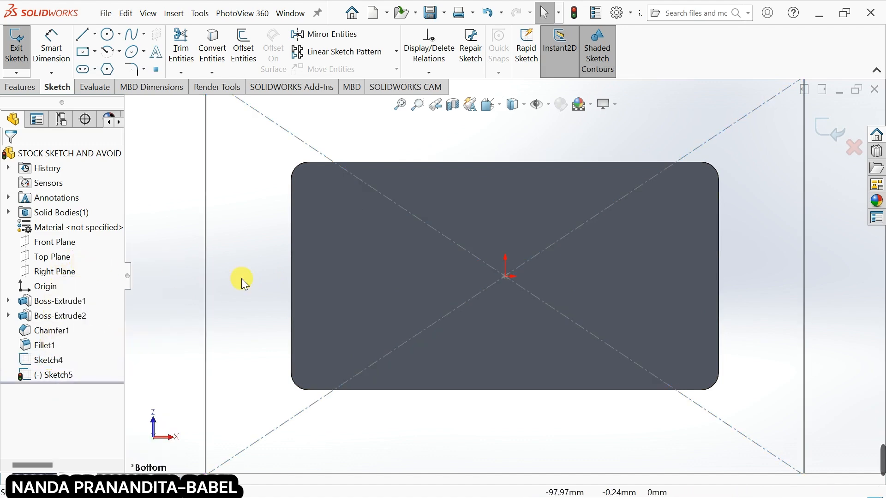
{"action": "key", "text": "f"}
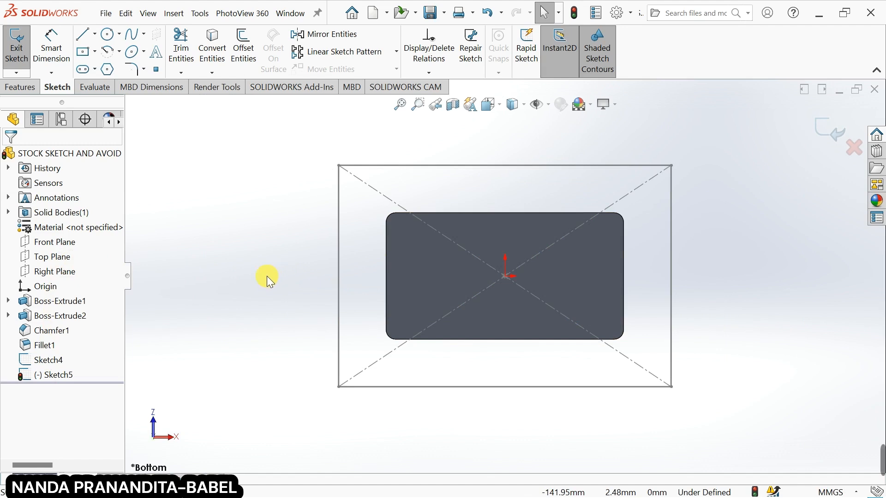
Draw a center rectangle about 48 by 33 mm centred on the stock outline's upper-left corner
{"action": "left_click", "coordinate": [94, 52]}
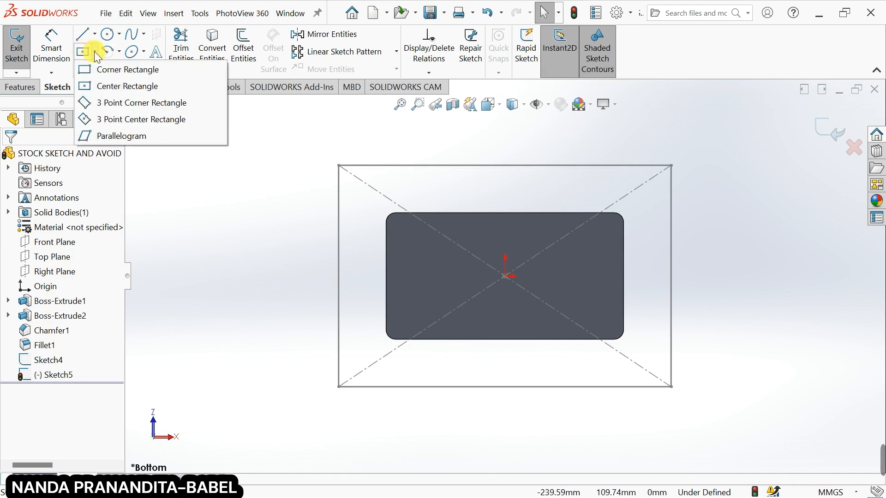
{"action": "left_click", "coordinate": [112, 69]}
{"action": "scroll", "coordinate": [352, 178], "scroll_direction": "down", "scroll_amount": 2}
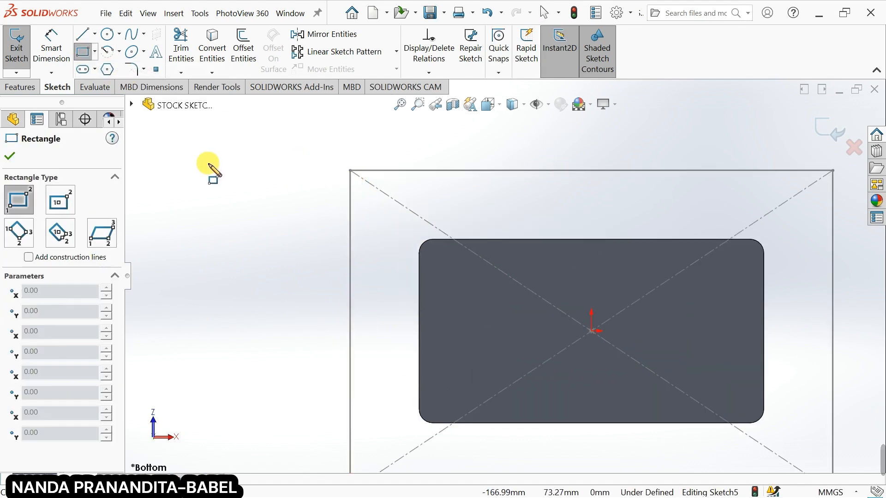
{"action": "left_click", "coordinate": [94, 52]}
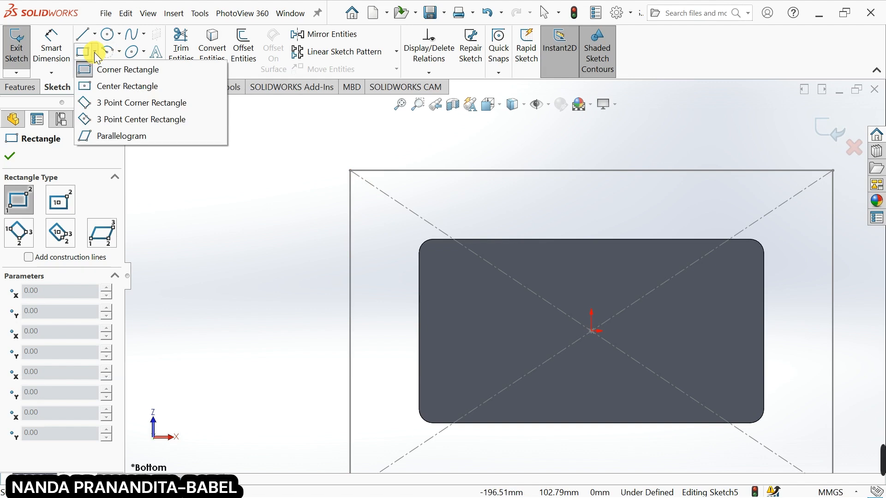
{"action": "left_click", "coordinate": [119, 90]}
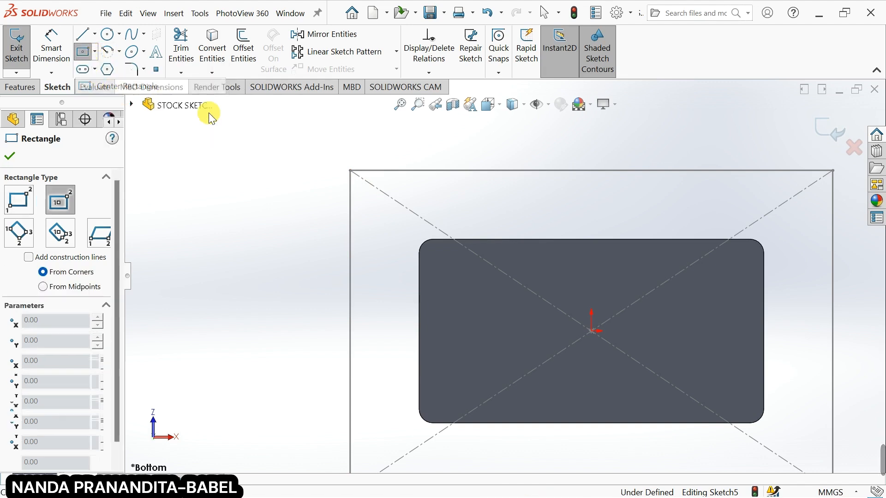
{"action": "left_click", "coordinate": [350, 170]}
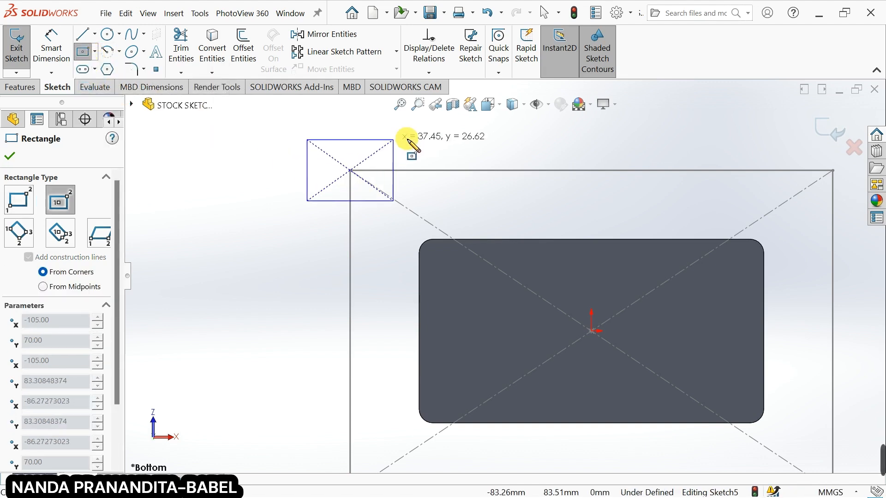
{"action": "left_click", "coordinate": [405, 133]}
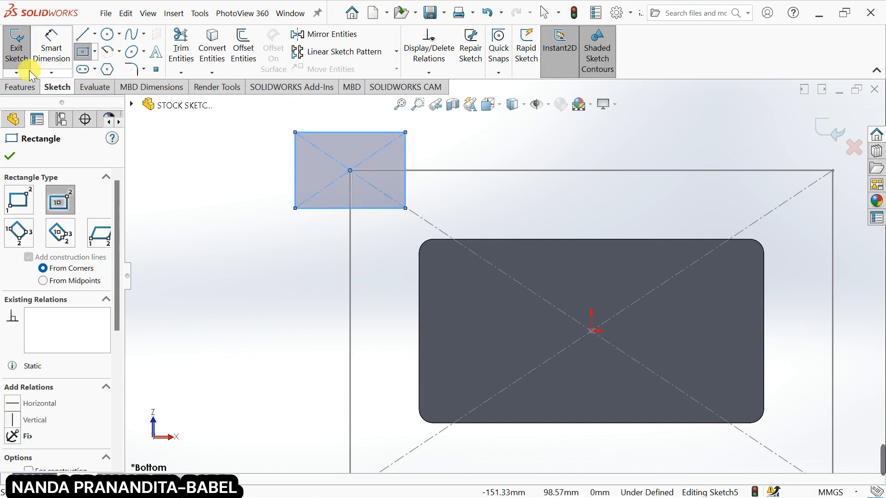
Dimension the upper-left corner rectangle to 30 mm high and 30 mm wide
{"action": "left_click", "coordinate": [51, 46]}
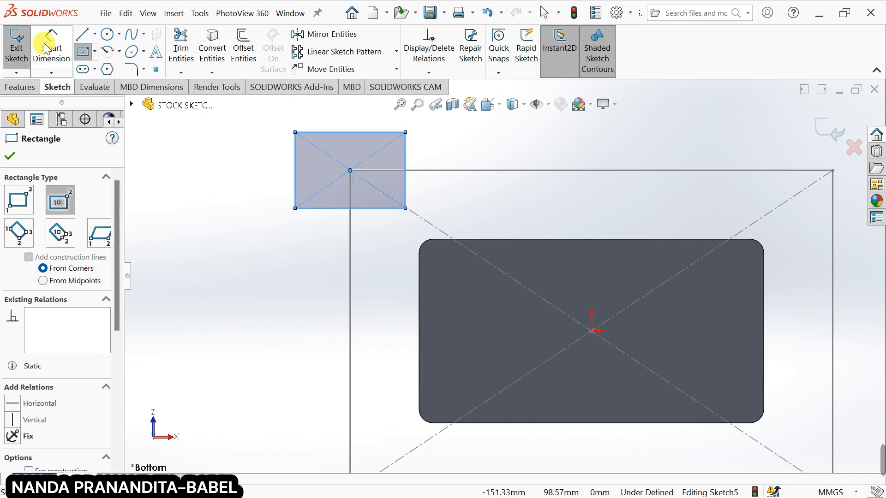
{"action": "left_click", "coordinate": [295, 172]}
{"action": "left_click", "coordinate": [230, 170]}
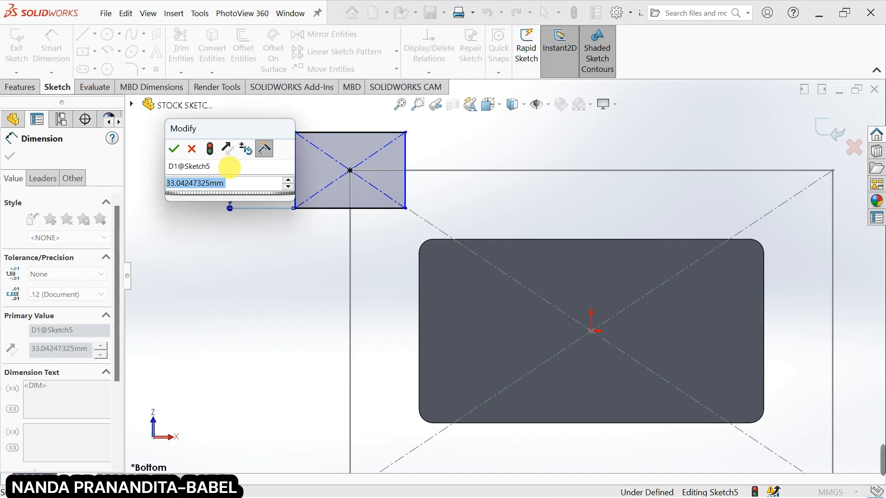
{"action": "type", "text": "30"}
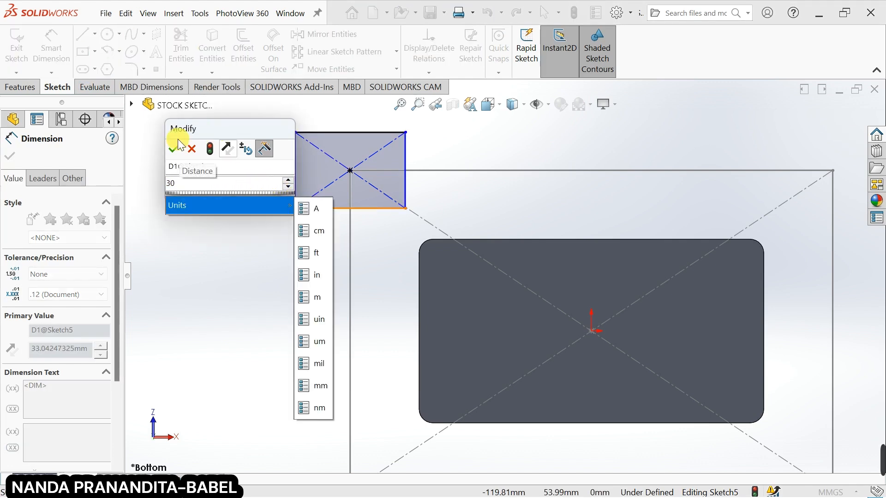
{"action": "left_click", "coordinate": [173, 149]}
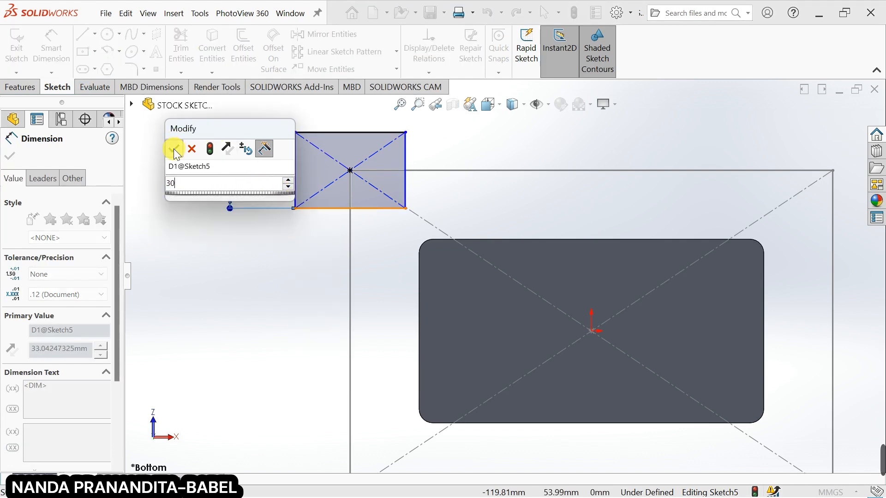
{"action": "left_click", "coordinate": [323, 205]}
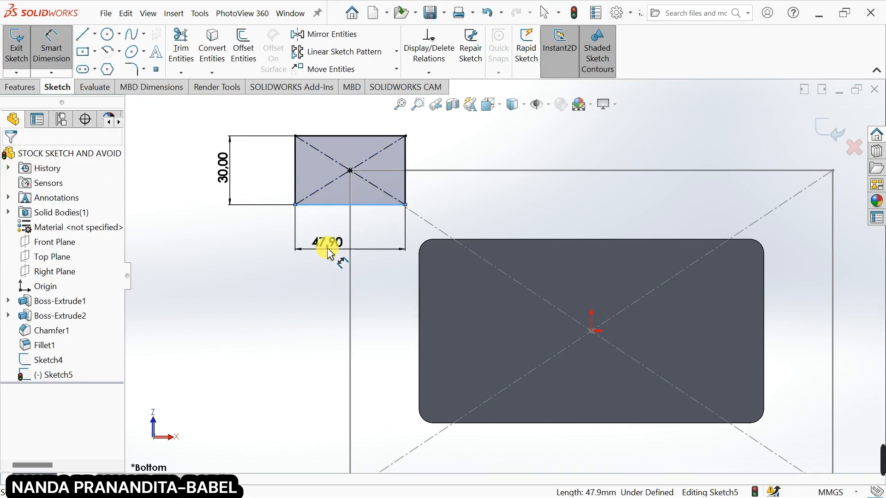
{"action": "left_click", "coordinate": [327, 250]}
{"action": "type", "text": "30"}
{"action": "key", "text": "Return"}
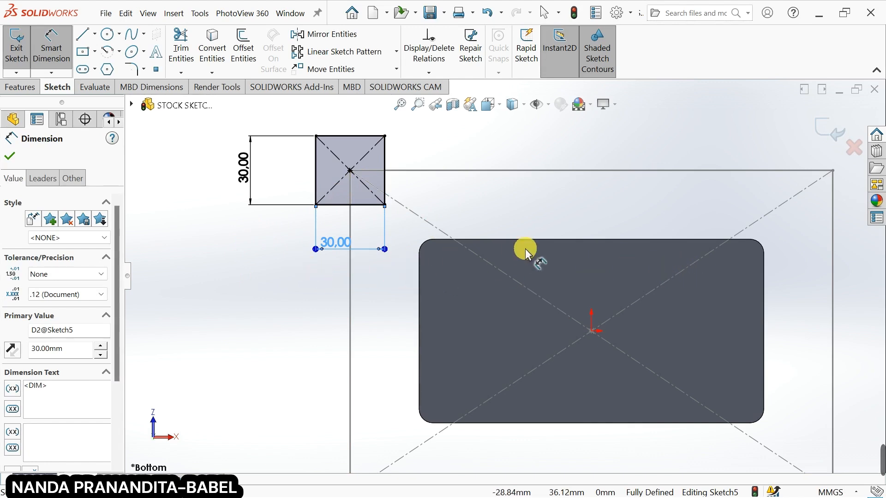
Draw center rectangles on the stock outline's upper-right, lower-right and lower-left corners, about 33 by 30, 40 by 37 and 48 by 37 mm
{"action": "scroll", "coordinate": [526, 252], "scroll_direction": "up", "scroll_amount": 2}
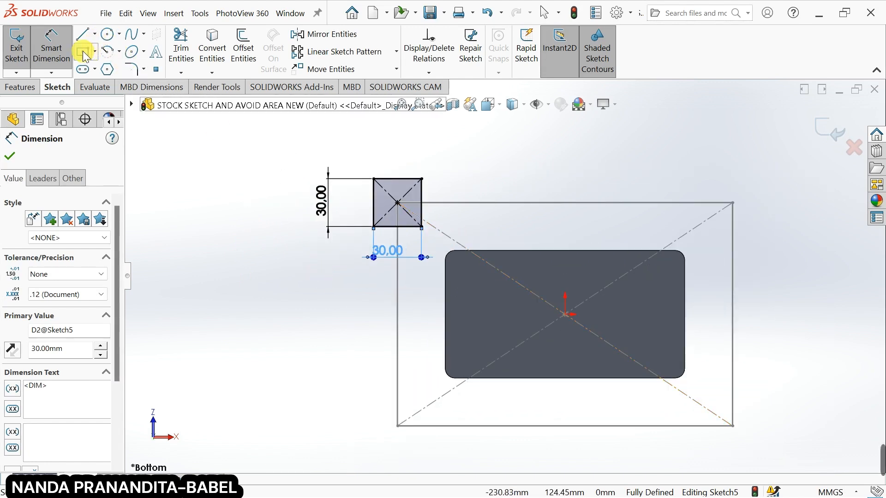
{"action": "left_click", "coordinate": [84, 52]}
{"action": "left_click", "coordinate": [733, 203]}
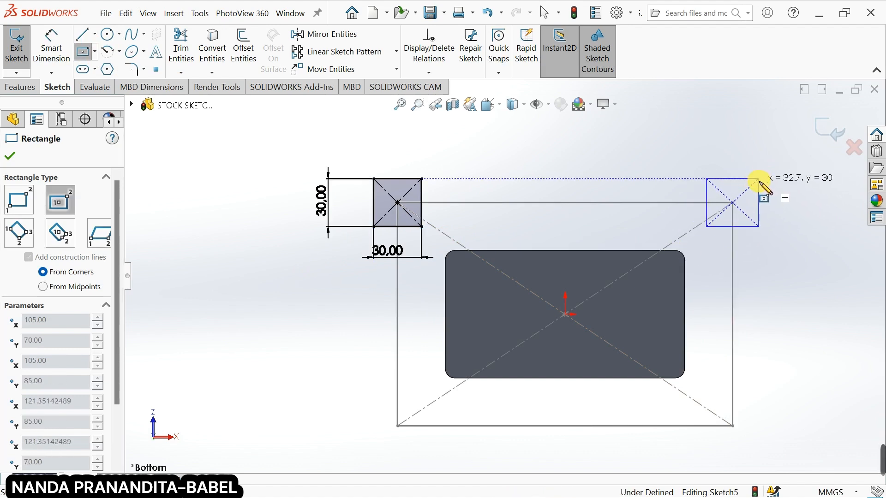
{"action": "left_click", "coordinate": [759, 180]}
{"action": "left_click", "coordinate": [733, 425]}
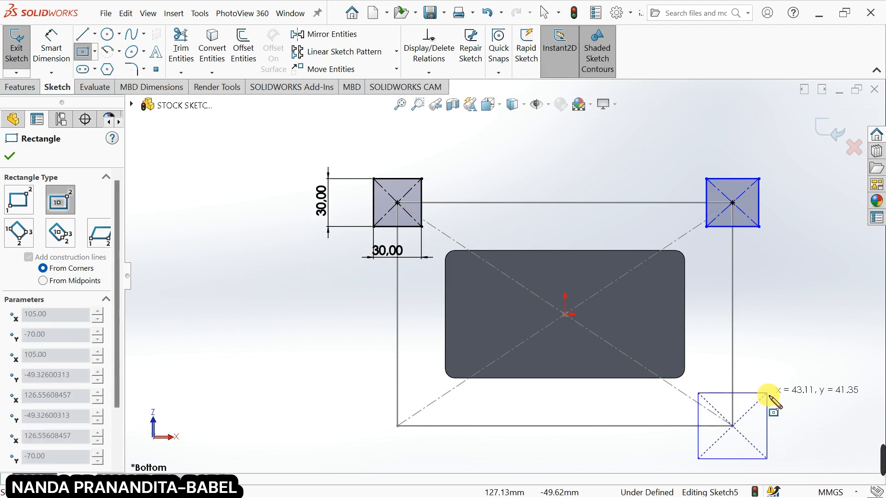
{"action": "left_click", "coordinate": [764, 397]}
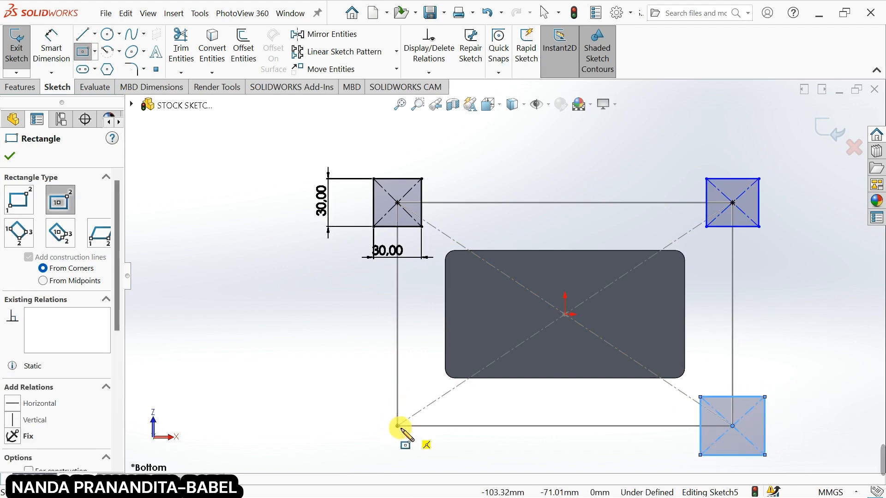
{"action": "left_click", "coordinate": [397, 425]}
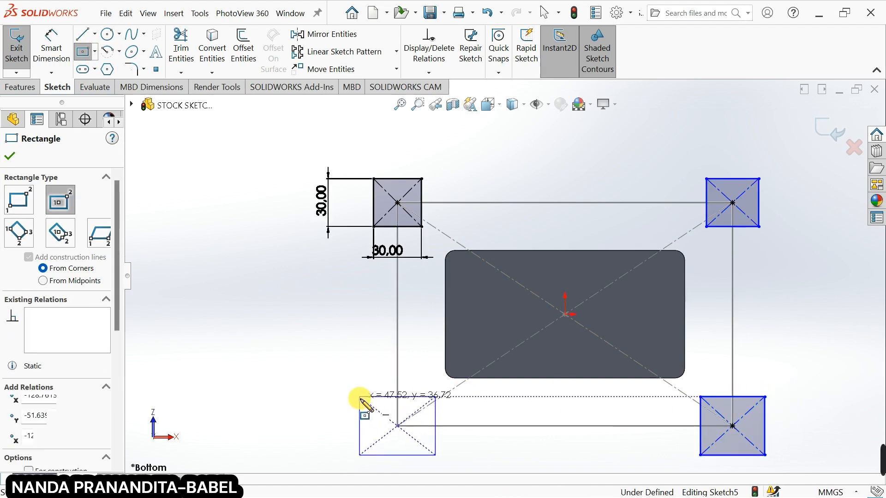
{"action": "left_click", "coordinate": [361, 399]}
Dimension the lower-left corner rectangle to 30 mm high and 30 mm wide
{"action": "left_click", "coordinate": [52, 46]}
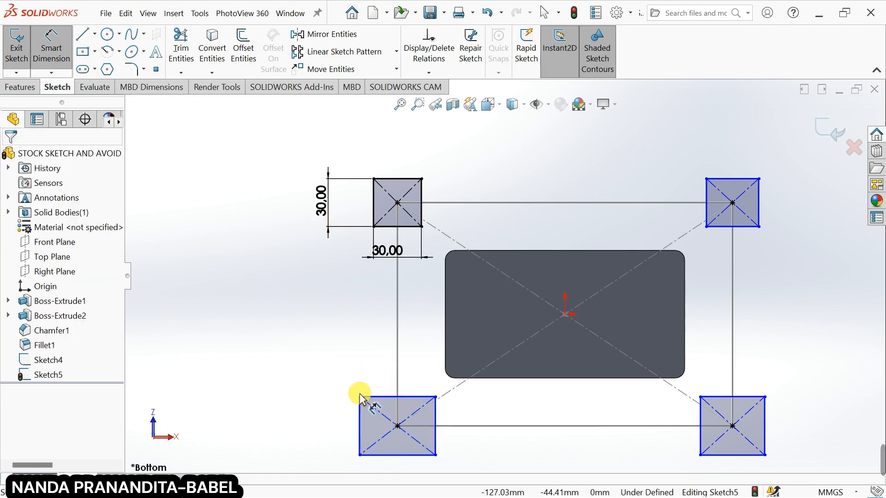
{"action": "left_click", "coordinate": [359, 417]}
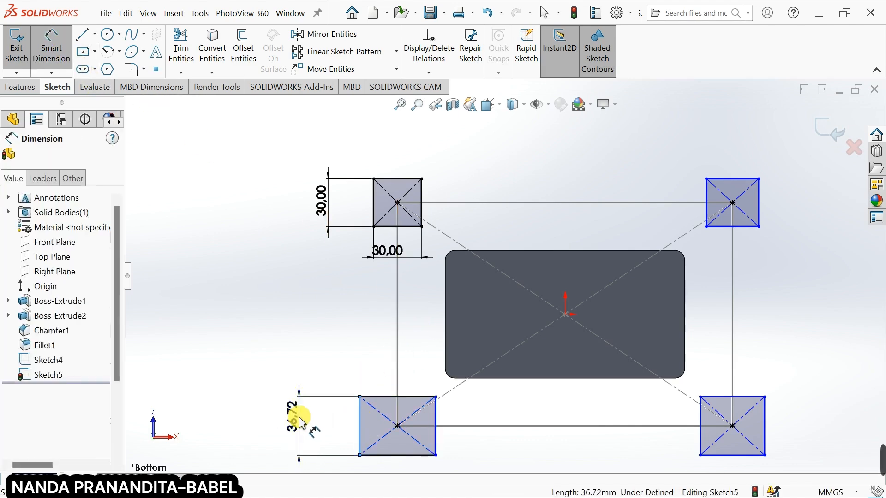
{"action": "left_click", "coordinate": [299, 418]}
{"action": "type", "text": "30"}
{"action": "key", "text": "Return"}
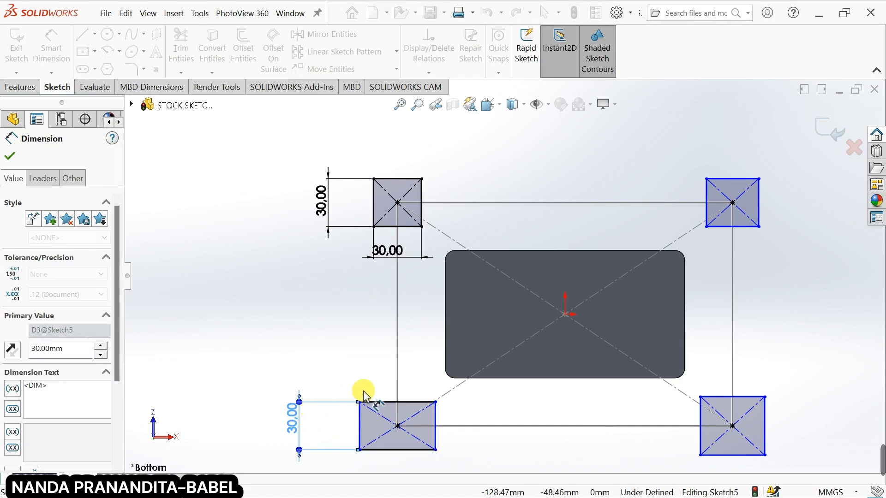
{"action": "left_click", "coordinate": [376, 403]}
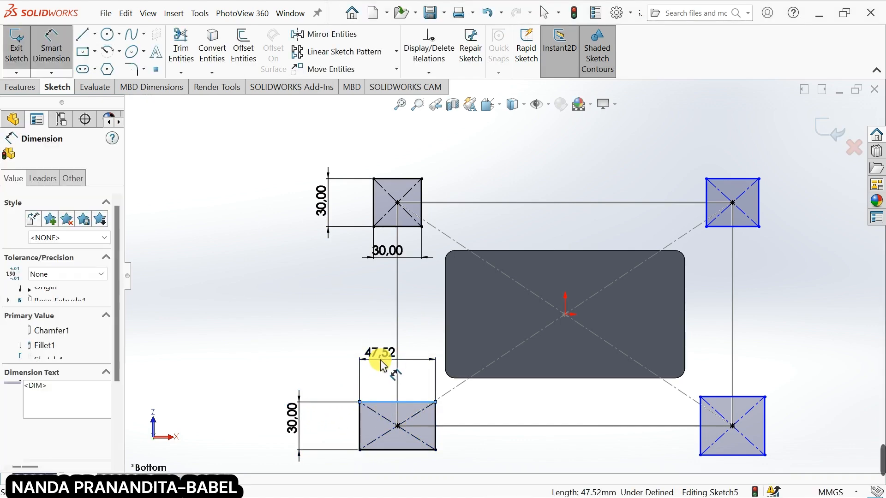
{"action": "left_click", "coordinate": [380, 360]}
{"action": "type", "text": "30"}
{"action": "key", "text": "Return"}
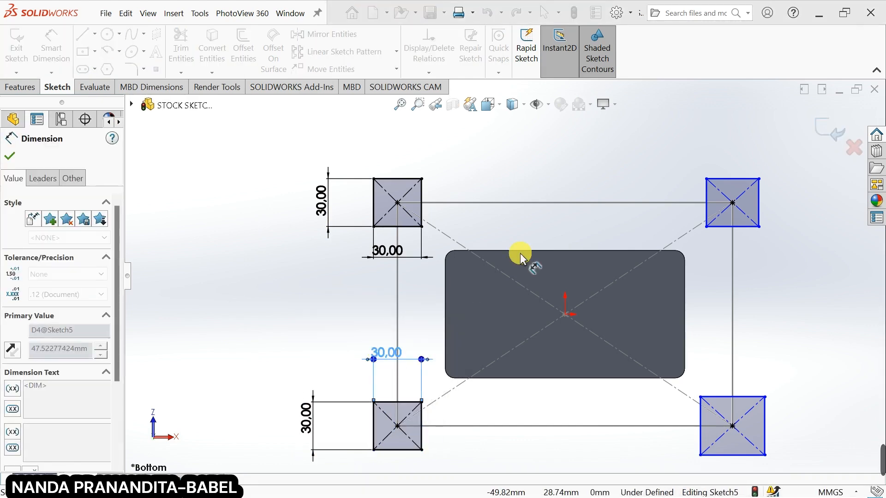
Dimension the upper-right corner rectangle to 30 mm wide and 30 mm high
{"action": "left_click", "coordinate": [732, 179]}
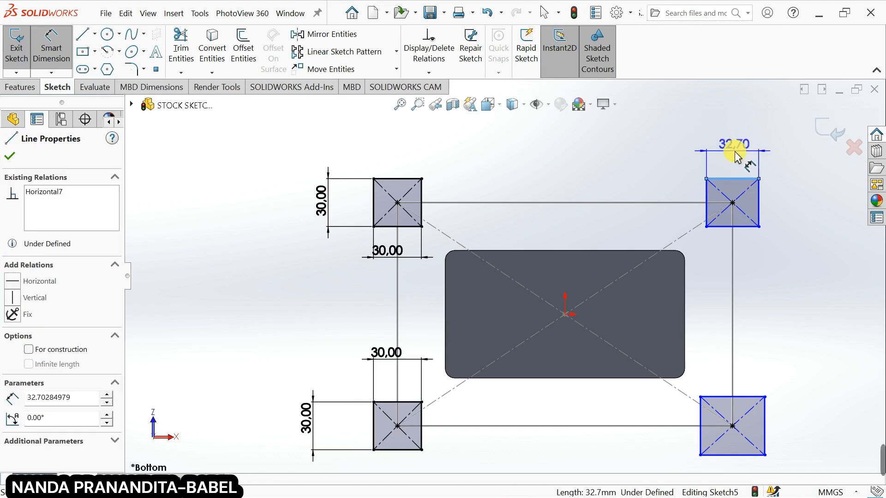
{"action": "left_click", "coordinate": [734, 153]}
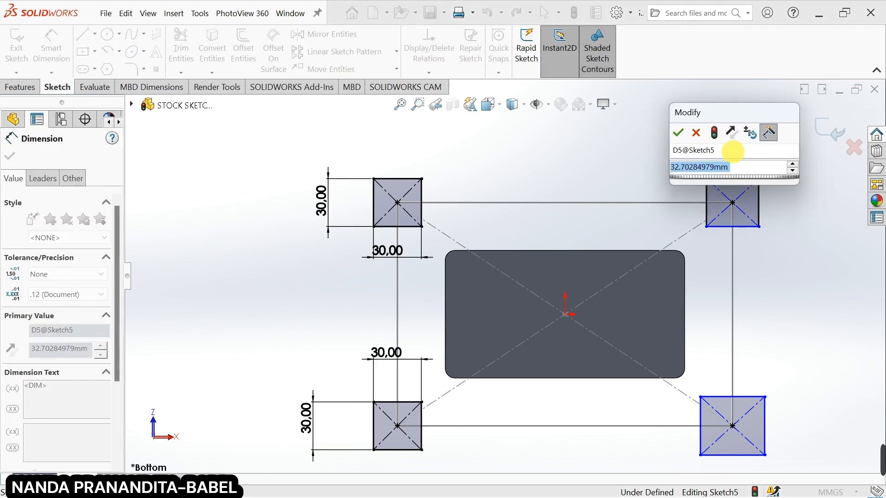
{"action": "type", "text": "30"}
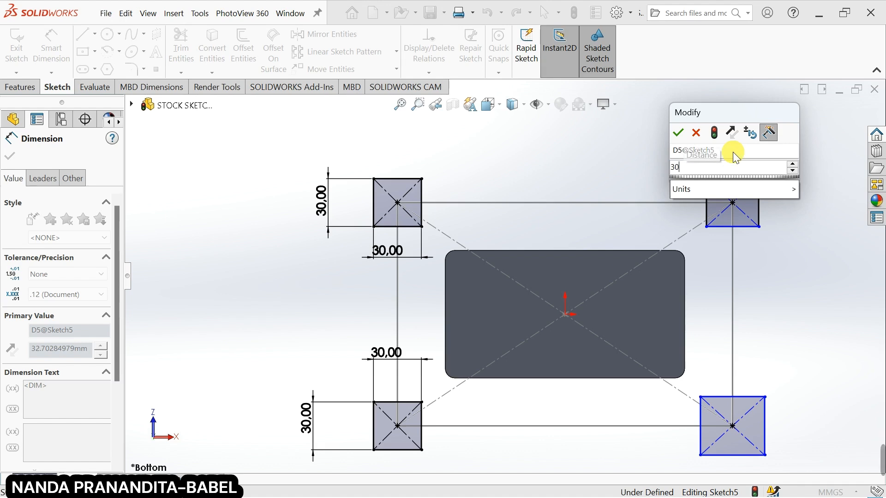
{"action": "key", "text": "Return"}
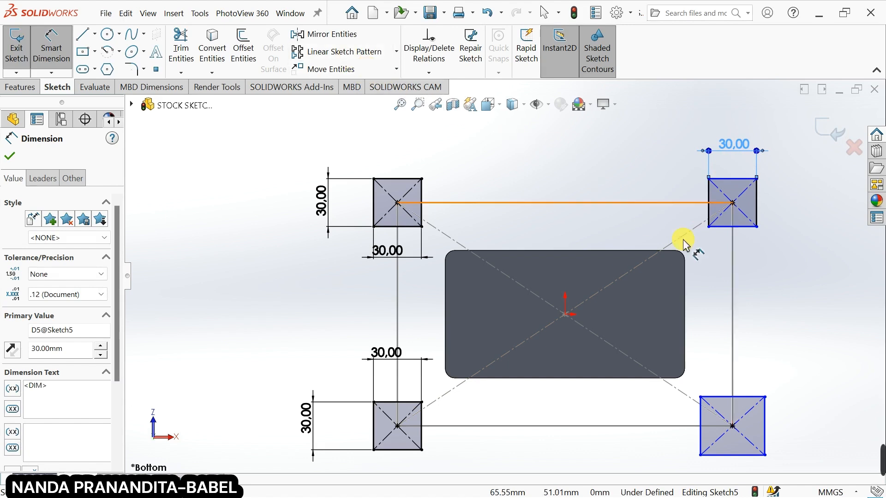
{"action": "left_click", "coordinate": [756, 199]}
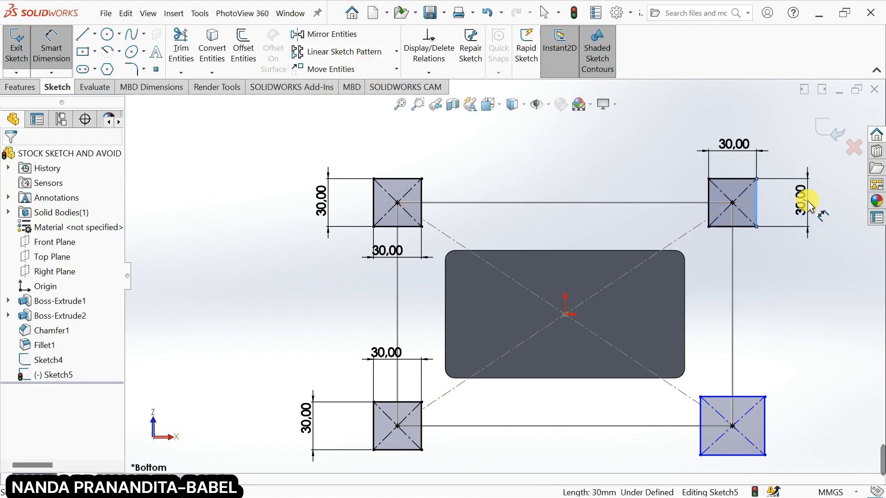
{"action": "left_click", "coordinate": [808, 203]}
{"action": "left_click", "coordinate": [754, 182]}
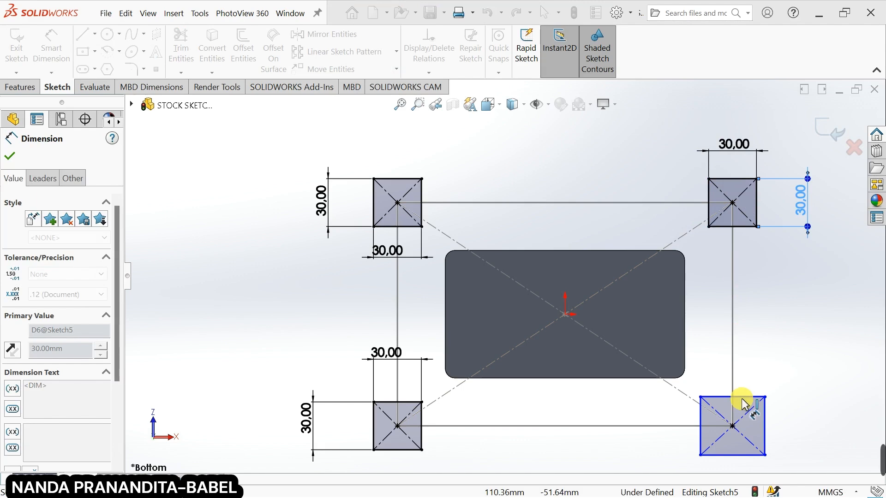
Dimension the lower-right corner rectangle's width to 30 mm
{"action": "left_click", "coordinate": [747, 396]}
{"action": "left_click", "coordinate": [758, 355]}
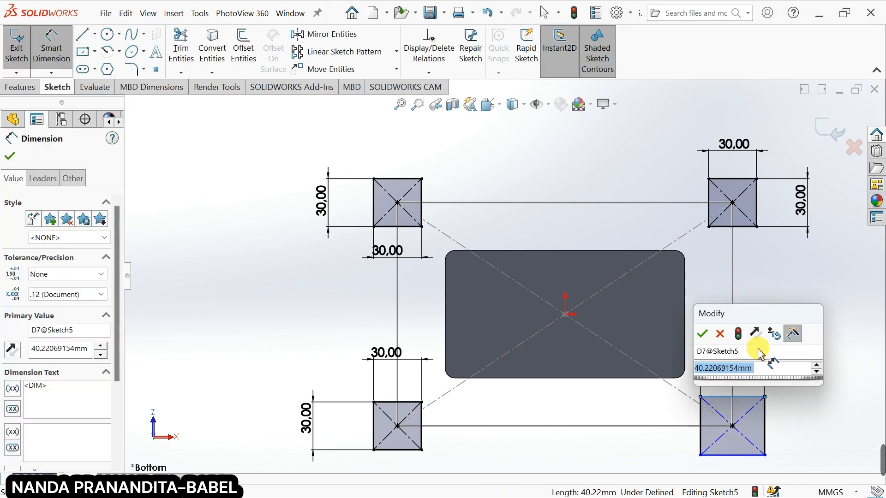
{"action": "type", "text": "30"}
{"action": "key", "text": "Return"}
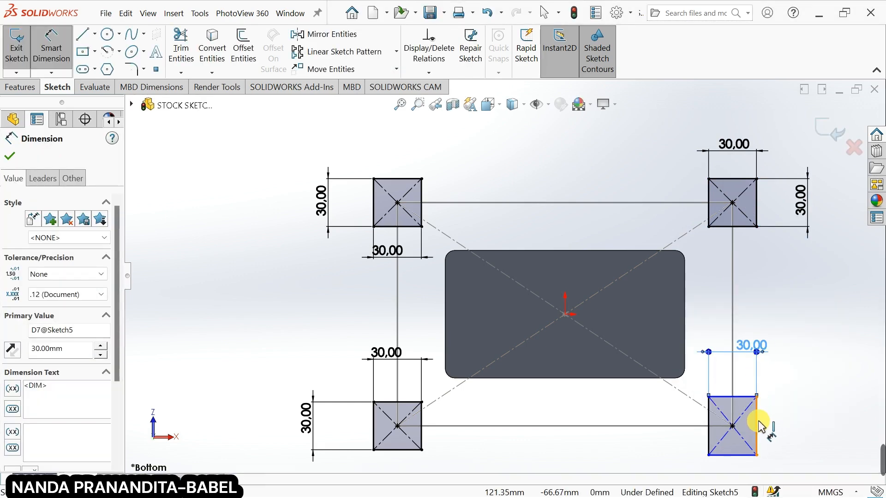
Dimension the lower-right corner rectangle's height to 30 mm and finish the sketch
{"action": "left_click", "coordinate": [757, 420]}
{"action": "left_click", "coordinate": [810, 418]}
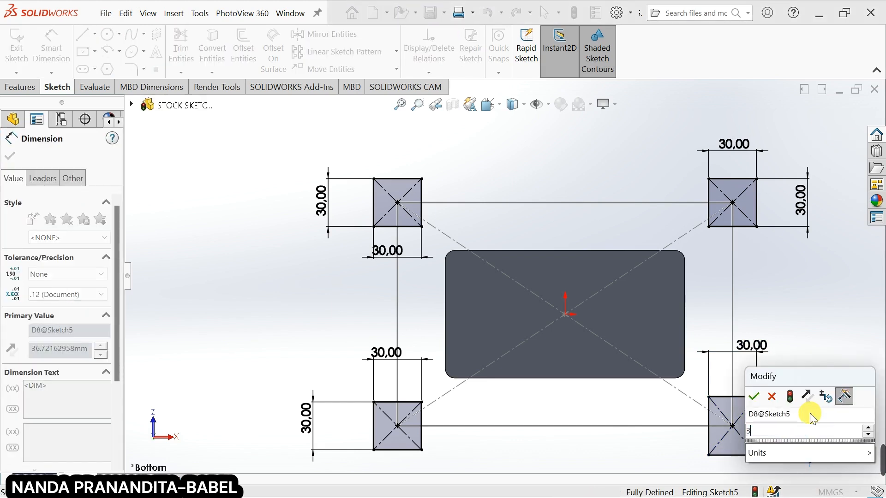
{"action": "type", "text": "30"}
{"action": "key", "text": "Return"}
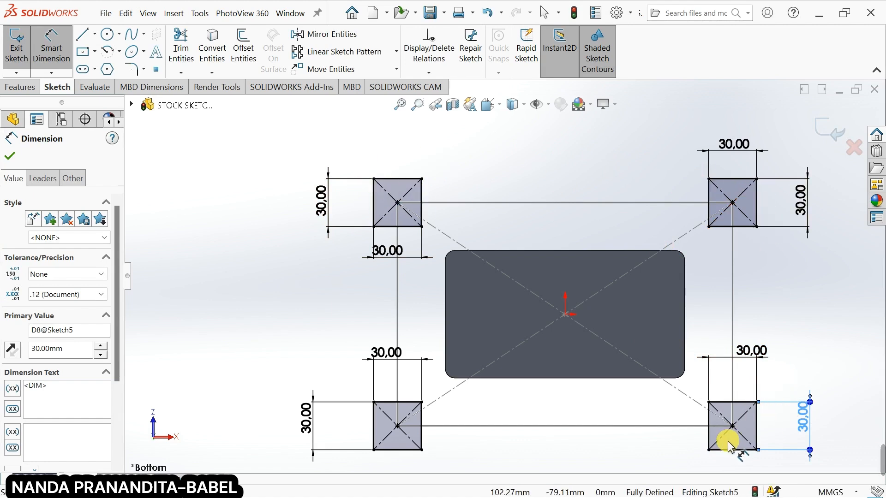
{"action": "left_click", "coordinate": [818, 129]}
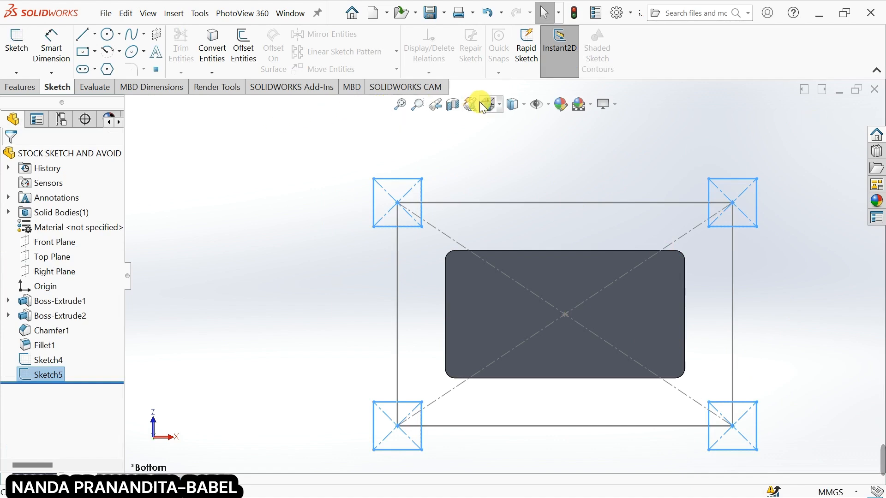
Show the part in isometric view and hide the stock outline sketch Sketch4 and the corner squares sketch Sketch5
{"action": "left_click", "coordinate": [497, 111]}
{"action": "left_click", "coordinate": [568, 142]}
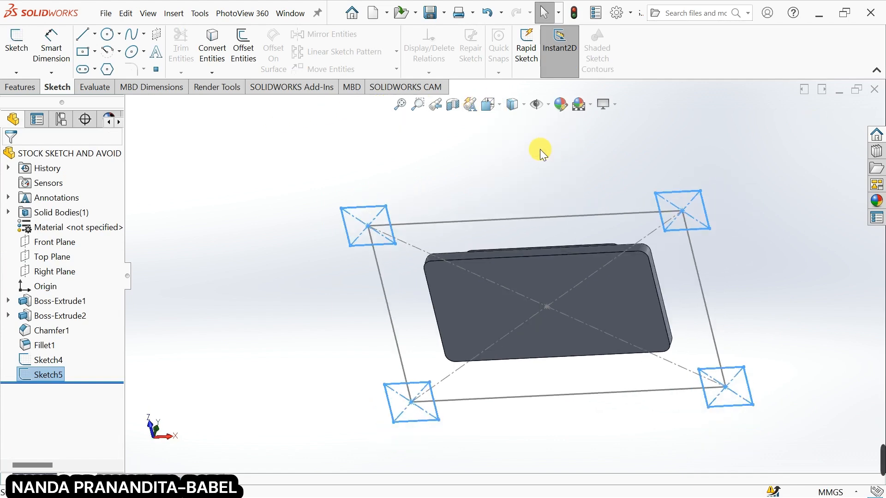
{"action": "left_click", "coordinate": [171, 340]}
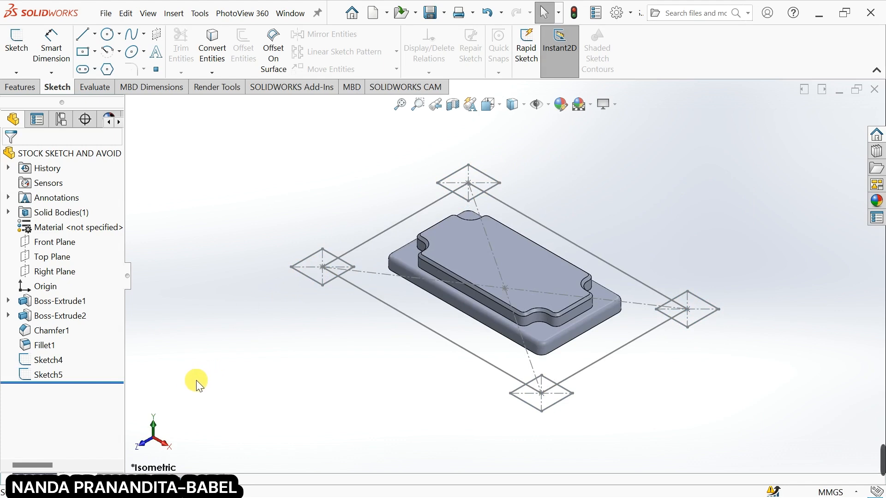
{"action": "right_click", "coordinate": [53, 361]}
{"action": "left_click", "coordinate": [66, 193]}
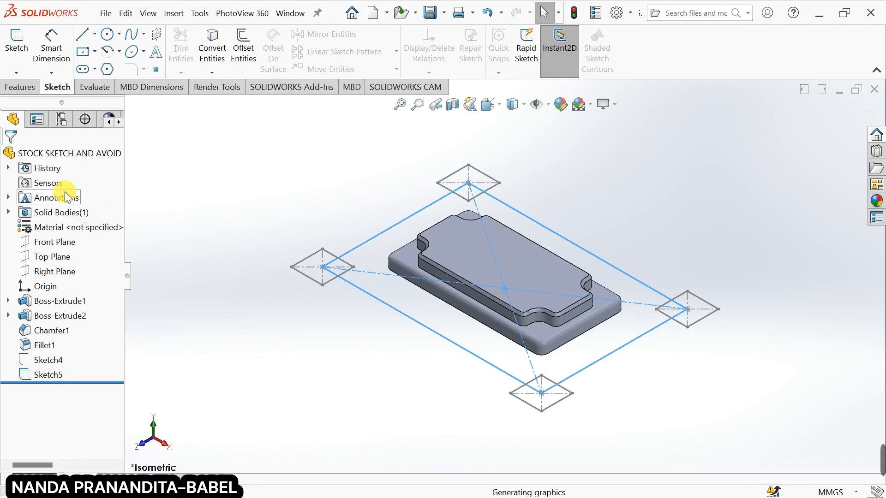
{"action": "right_click", "coordinate": [46, 372]}
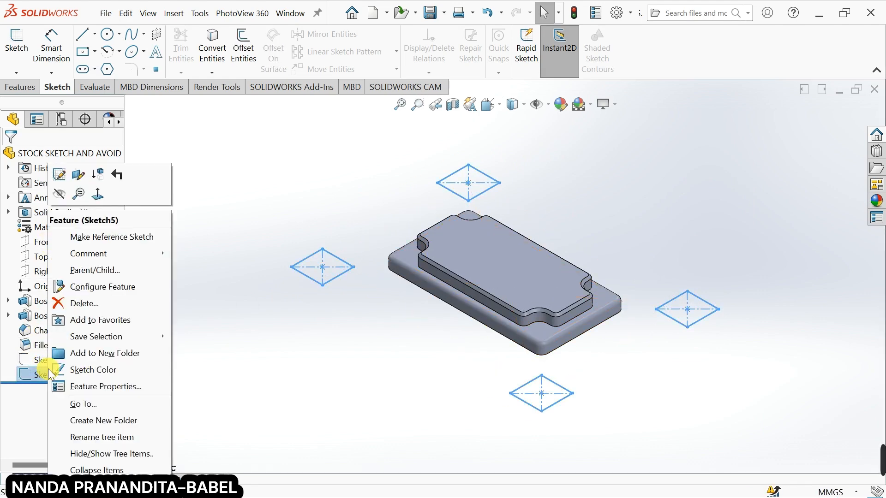
{"action": "left_click", "coordinate": [59, 193]}
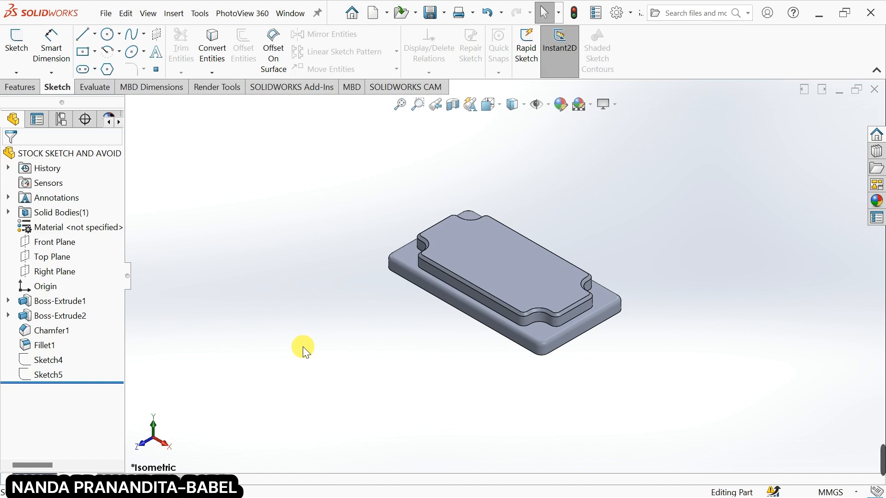
Bring up the CAM operations of Mill Part Setup4 and start a new avoid area for Face Mill1
{"action": "left_click", "coordinate": [120, 122]}
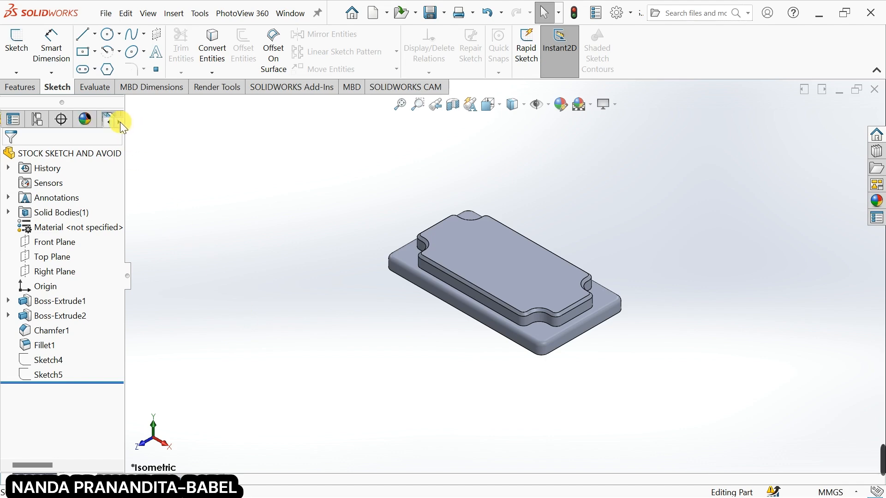
{"action": "left_click", "coordinate": [119, 122]}
{"action": "left_click", "coordinate": [118, 122]}
{"action": "left_click", "coordinate": [117, 121]}
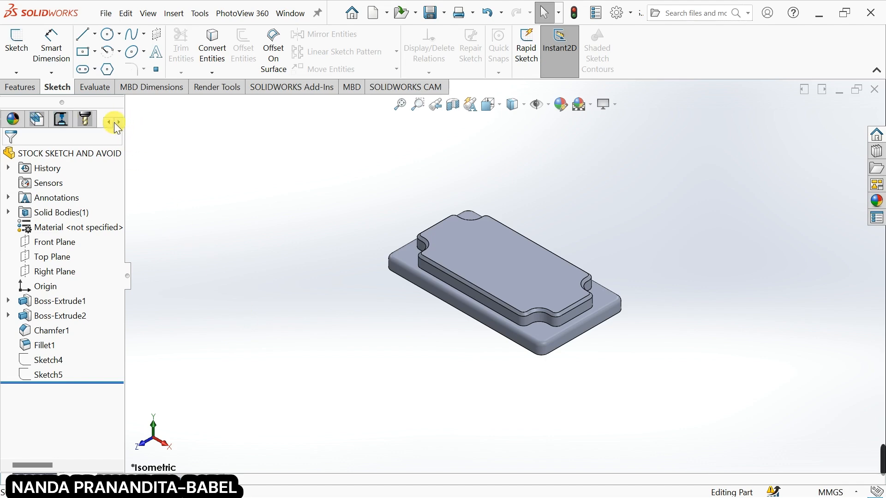
{"action": "left_click", "coordinate": [60, 121]}
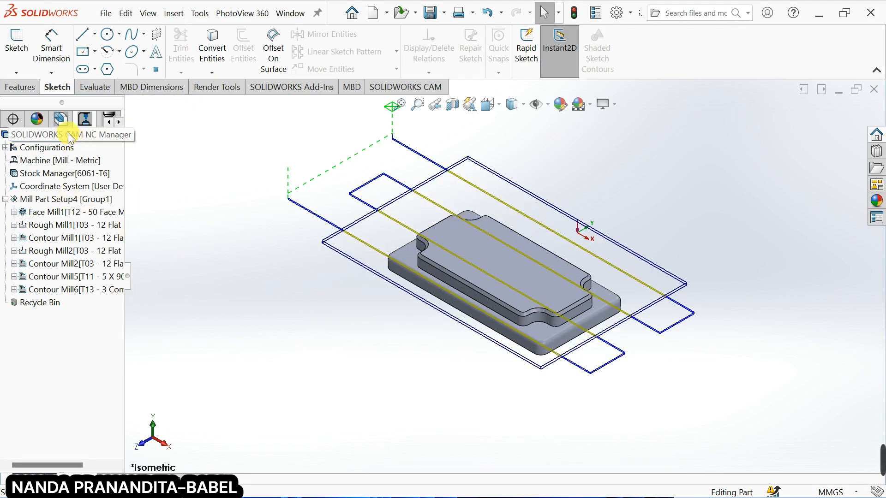
{"action": "left_click", "coordinate": [60, 119]}
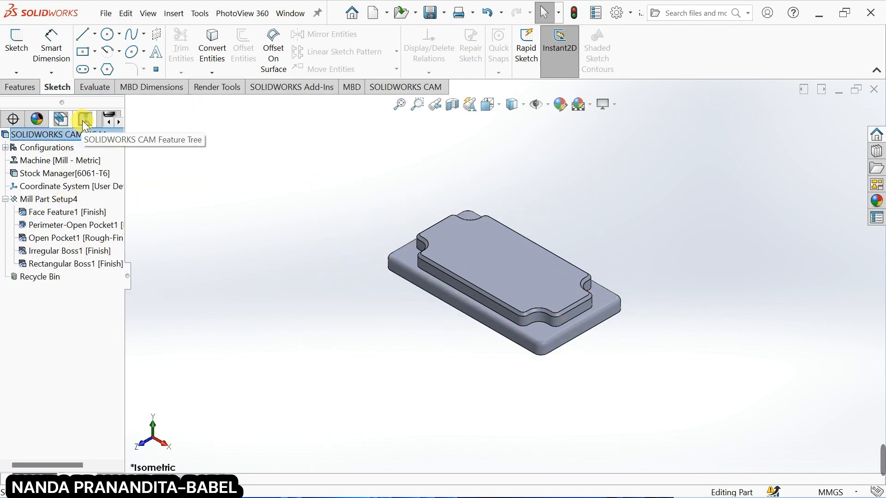
{"action": "left_click", "coordinate": [84, 119]}
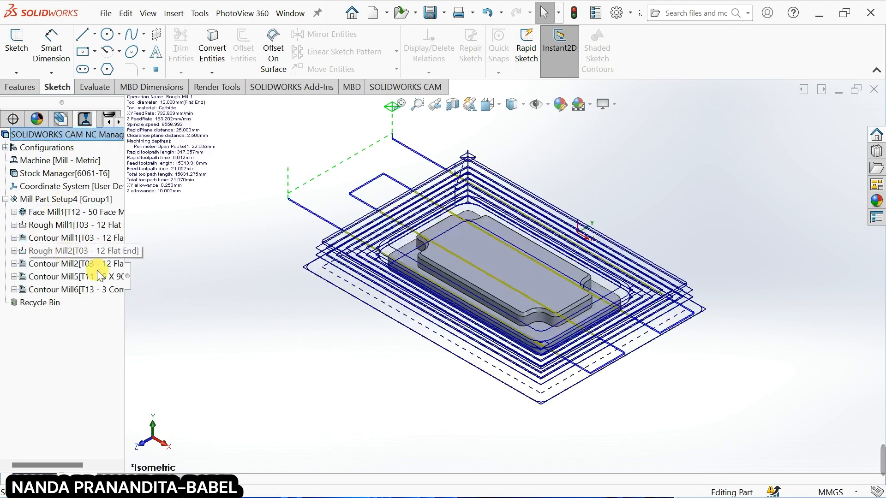
{"action": "right_click", "coordinate": [54, 213]}
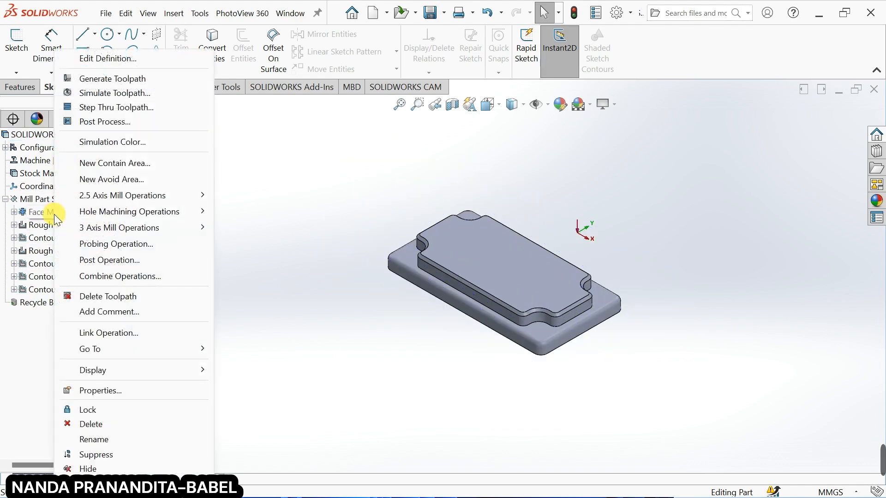
{"action": "left_click", "coordinate": [123, 181]}
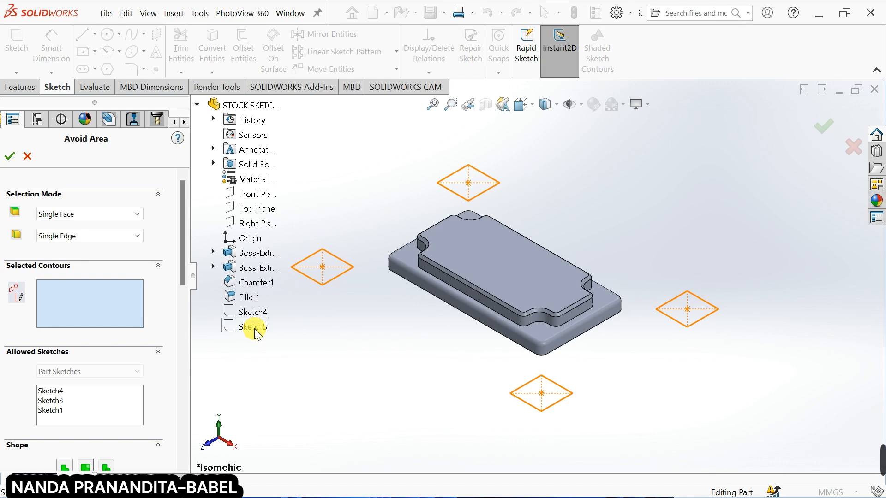
Switch the avoid area to the third shape option and select Sketch5 as its contour
{"action": "left_click_drag", "start_coordinate": [183, 253], "coordinate": [182, 306]}
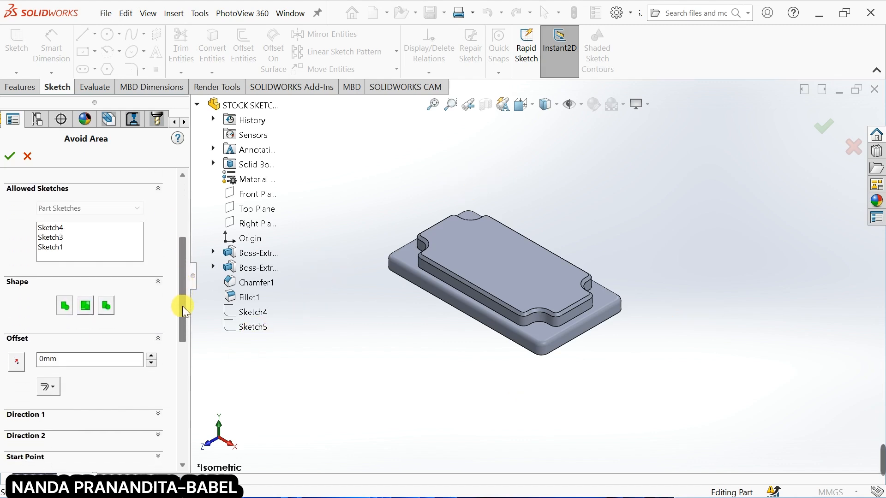
{"action": "left_click", "coordinate": [109, 306]}
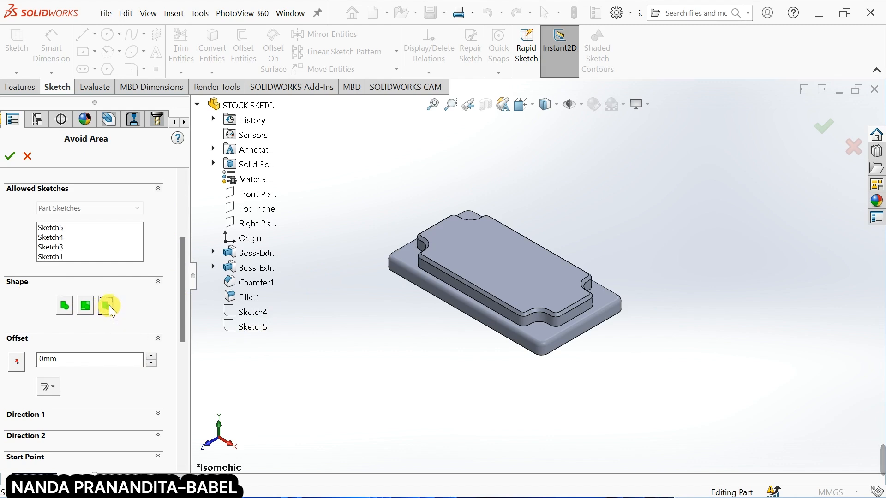
{"action": "left_click", "coordinate": [76, 237]}
{"action": "left_click", "coordinate": [58, 228]}
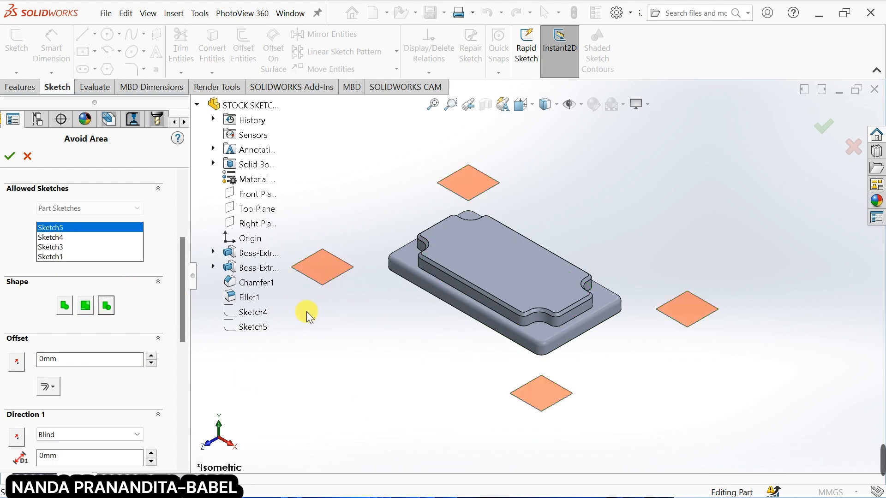
{"action": "mouse_move", "coordinate": [374, 329]}
{"action": "middle_mouse_down"}
{"action": "mouse_move", "coordinate": [395, 312]}
{"action": "mouse_move", "coordinate": [420, 241]}
{"action": "mouse_move", "coordinate": [415, 273]}
{"action": "mouse_move", "coordinate": [377, 324]}
{"action": "mouse_move", "coordinate": [370, 322]}
{"action": "middle_mouse_up"}
{"action": "scroll", "coordinate": [183, 298], "scroll_direction": "down", "scroll_amount": 1}
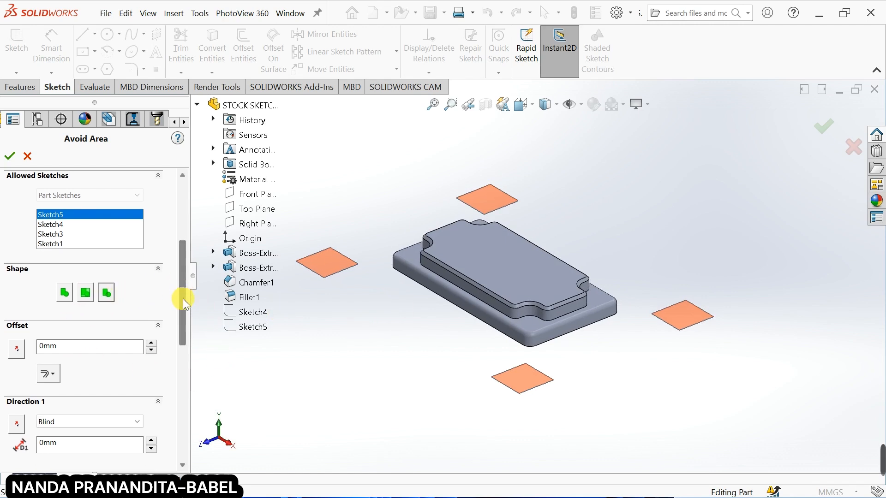
Give the avoid area a Blind depth of 42 mm in Direction 1 and accept it
{"action": "left_click_drag", "start_coordinate": [183, 298], "coordinate": [181, 351]}
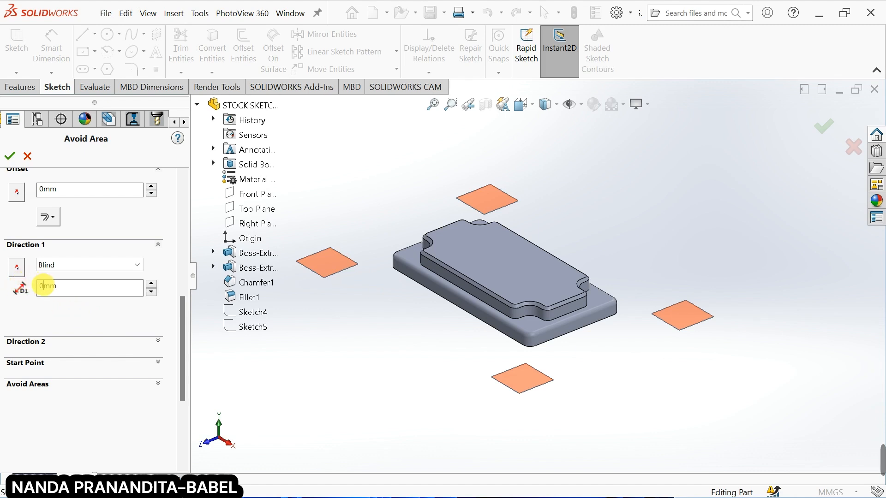
{"action": "left_click_drag", "start_coordinate": [44, 286], "coordinate": [29, 288]}
{"action": "type", "text": "42"}
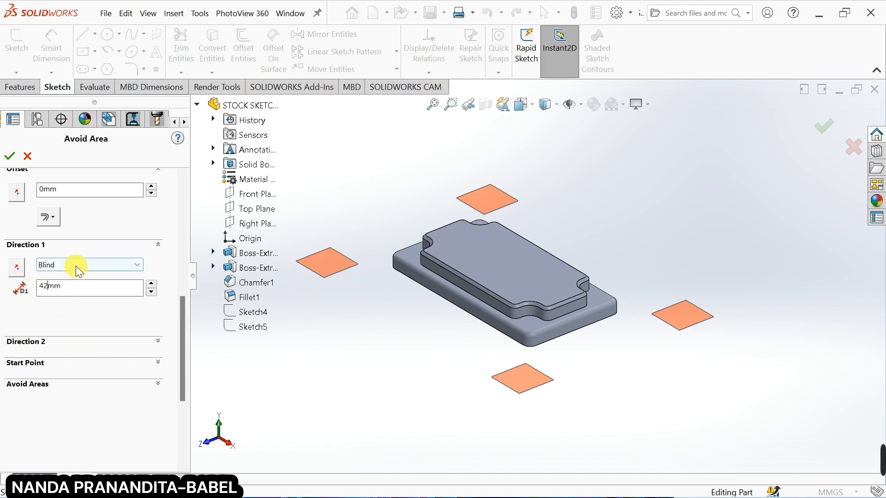
{"action": "left_click", "coordinate": [76, 265]}
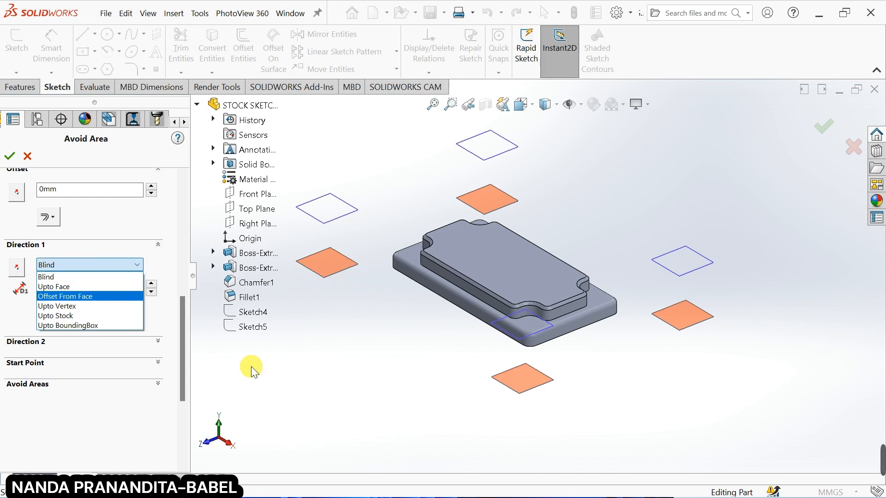
{"action": "left_click", "coordinate": [330, 400]}
{"action": "middle_click_drag", "start_coordinate": [435, 247], "coordinate": [477, 340]}
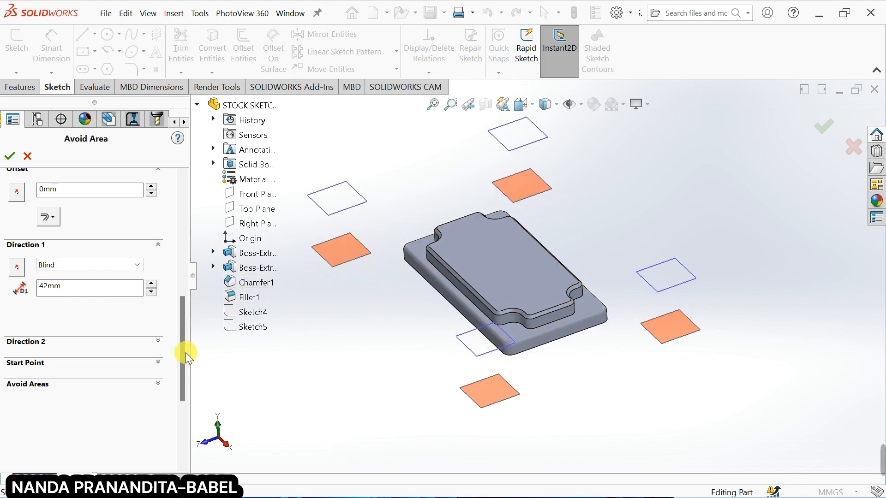
{"action": "mouse_move", "coordinate": [186, 354]}
{"action": "left_mouse_down"}
{"action": "mouse_move", "coordinate": [214, 227]}
{"action": "mouse_move", "coordinate": [206, 270]}
{"action": "left_mouse_up"}
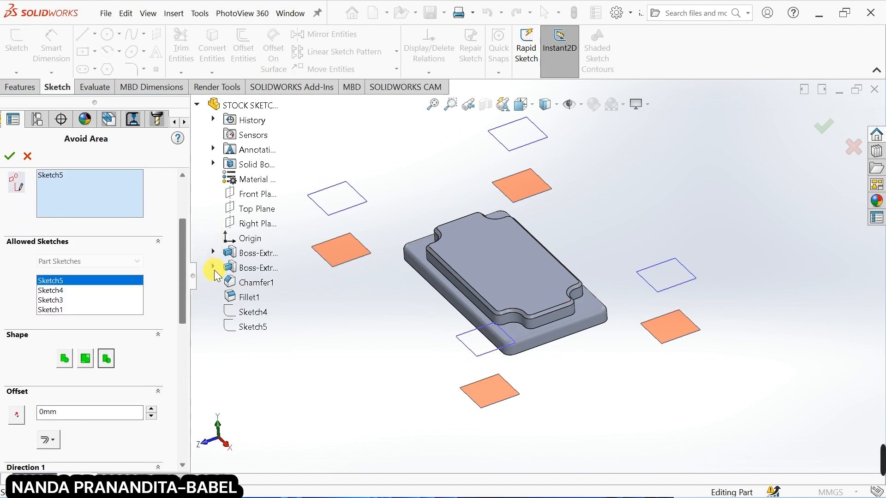
{"action": "left_click", "coordinate": [10, 157]}
Regenerate the Face Mill1 toolpath with the new avoid area and inspect it around the part
{"action": "mouse_move", "coordinate": [60, 216]}
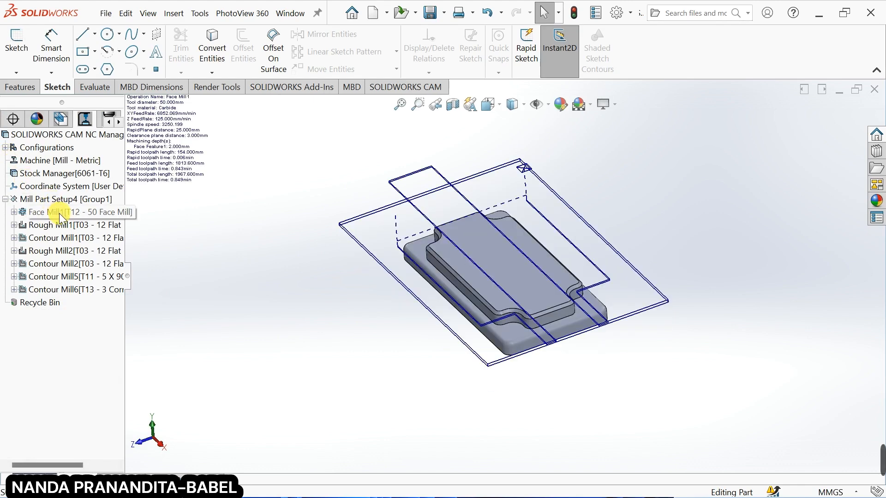
{"action": "middle_click_drag", "start_coordinate": [379, 387], "coordinate": [438, 383]}
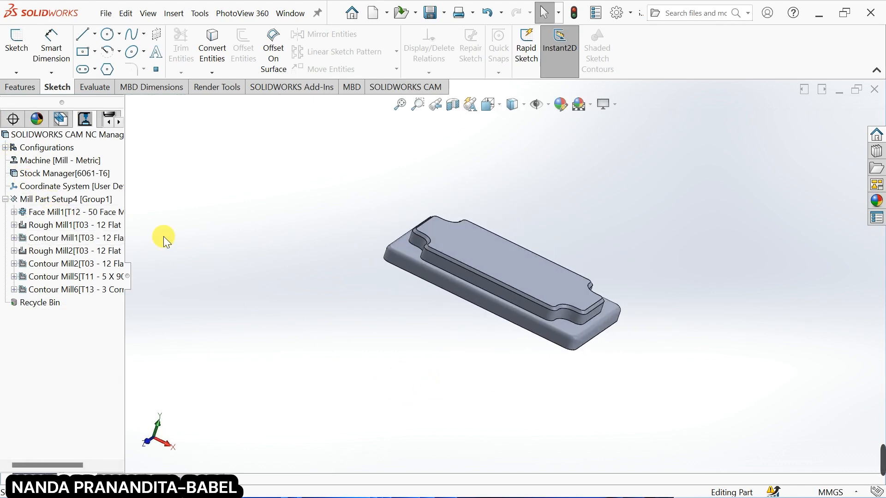
{"action": "right_click", "coordinate": [73, 210]}
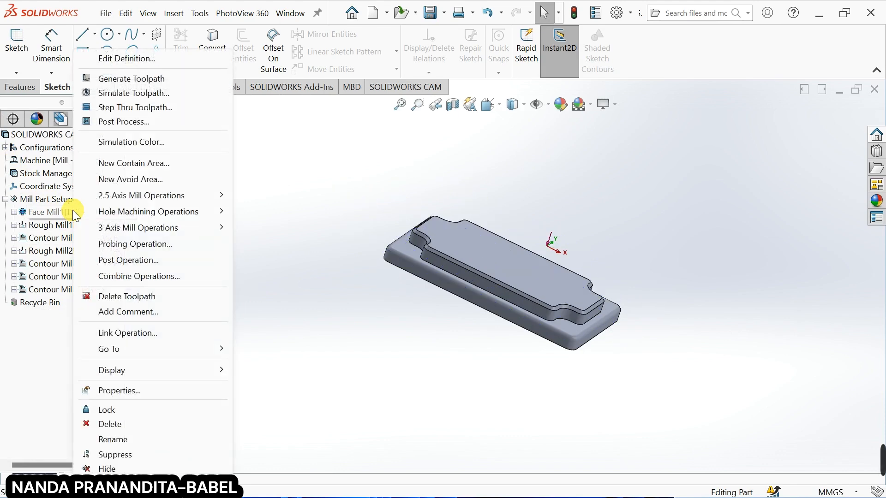
{"action": "left_click", "coordinate": [122, 79]}
{"action": "middle_click_drag", "start_coordinate": [603, 237], "coordinate": [596, 336]}
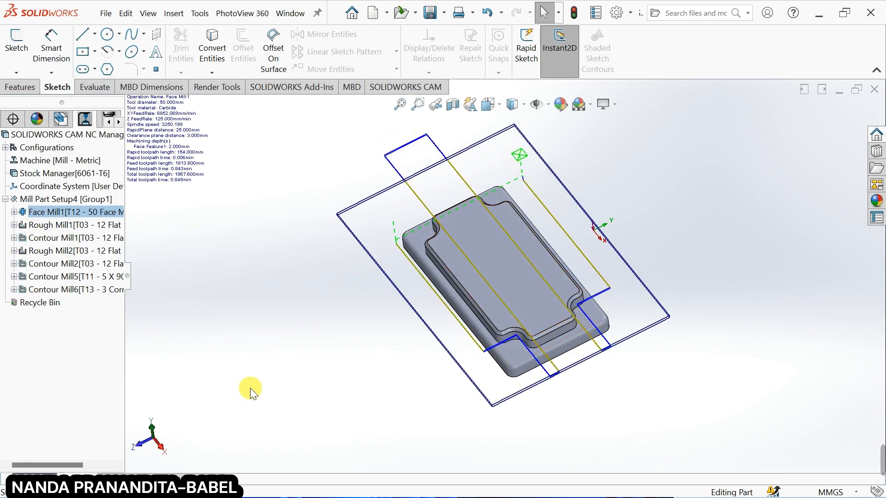
Simulate the Face Mill1 toolpath and examine how the cutter treats the stock corners
{"action": "right_click", "coordinate": [90, 211]}
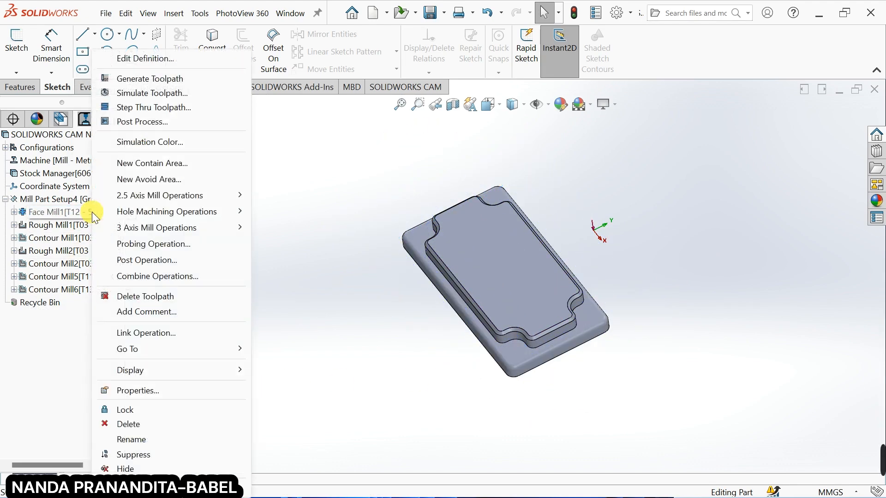
{"action": "left_click", "coordinate": [142, 93]}
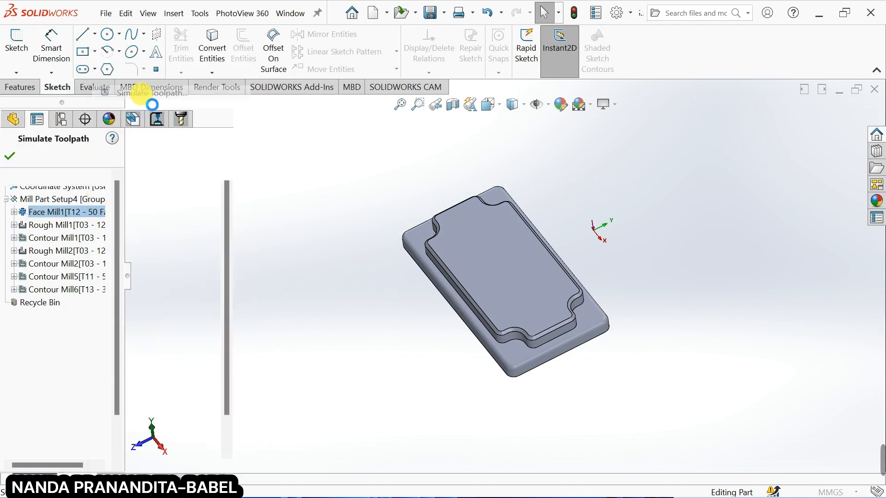
{"action": "middle_click_drag", "start_coordinate": [356, 351], "coordinate": [383, 314]}
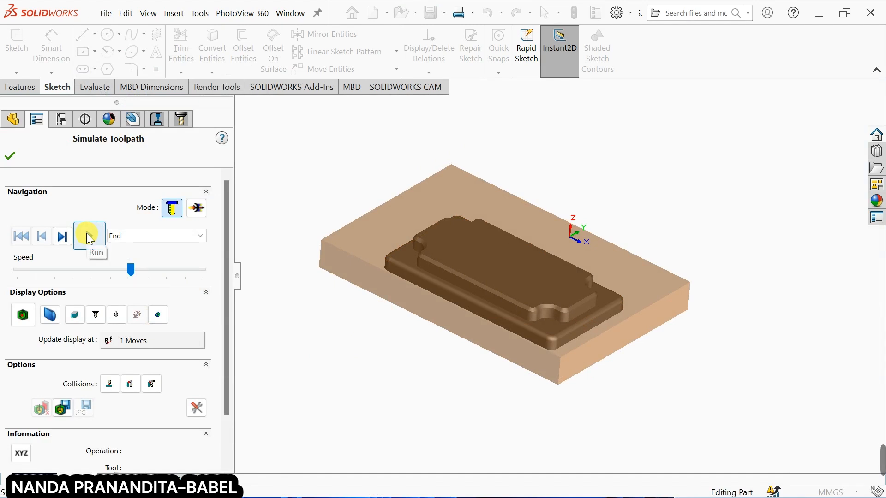
{"action": "left_click", "coordinate": [90, 237]}
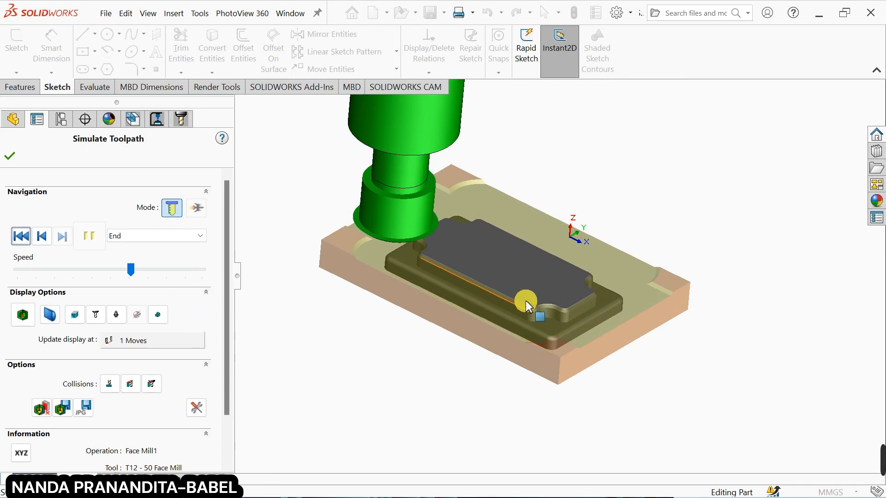
{"action": "mouse_move", "coordinate": [521, 303]}
{"action": "middle_mouse_down"}
{"action": "mouse_move", "coordinate": [487, 314]}
{"action": "mouse_move", "coordinate": [508, 300]}
{"action": "middle_mouse_up"}
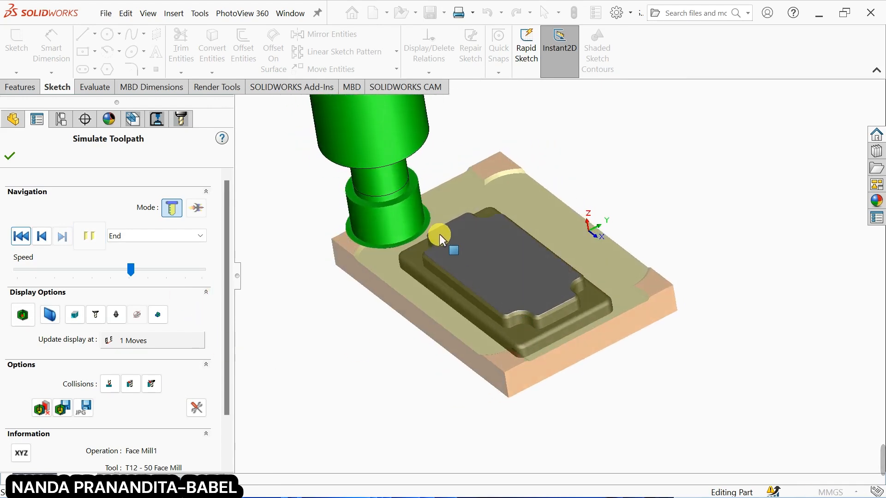